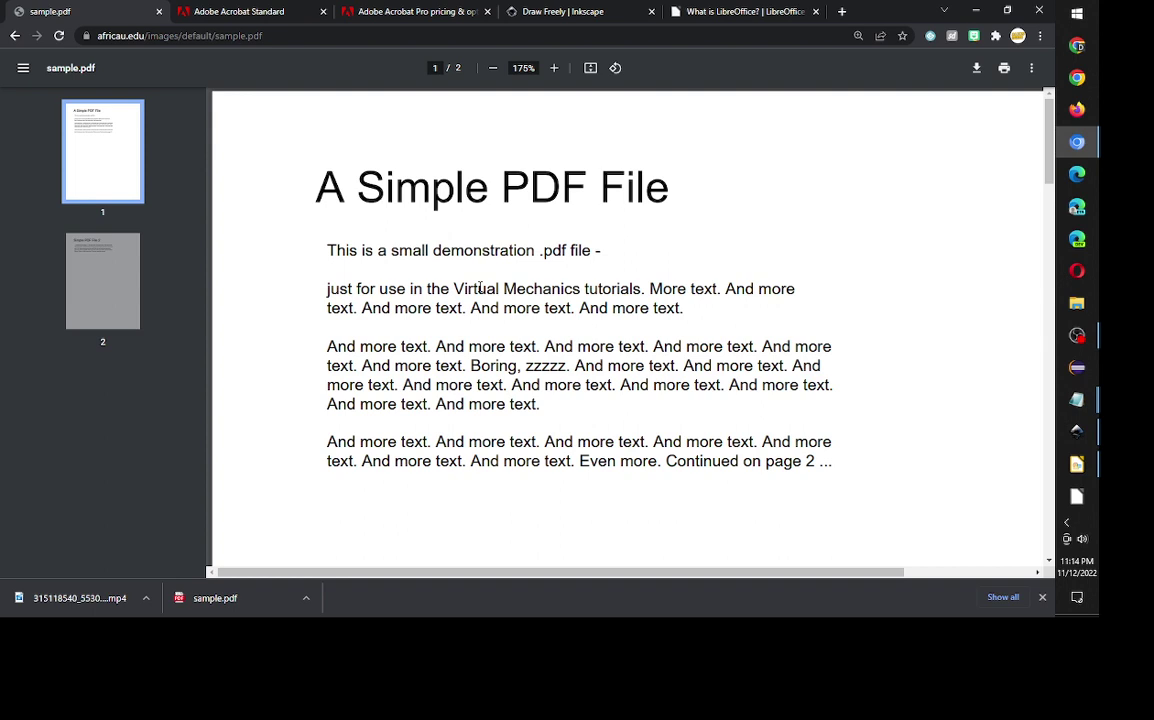
Try selecting words in the PDF text, such as 'And', 'Mechanics' and 'is a'.
{"action": "left_click_drag", "start_coordinate": [480, 288], "coordinate": [598, 309]}
{"action": "left_click", "coordinate": [481, 291]}
{"action": "double_click", "coordinate": [590, 308]}
{"action": "left_click", "coordinate": [590, 308]}
{"action": "double_click", "coordinate": [526, 288]}
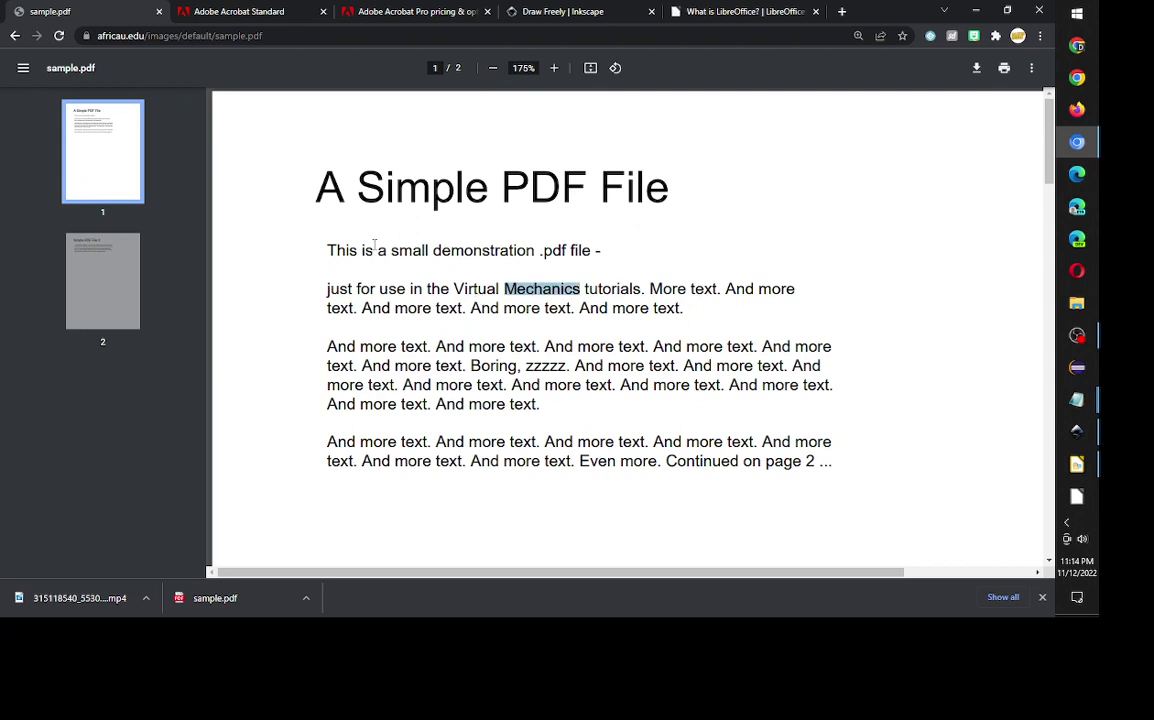
{"action": "left_click_drag", "start_coordinate": [364, 251], "coordinate": [385, 232]}
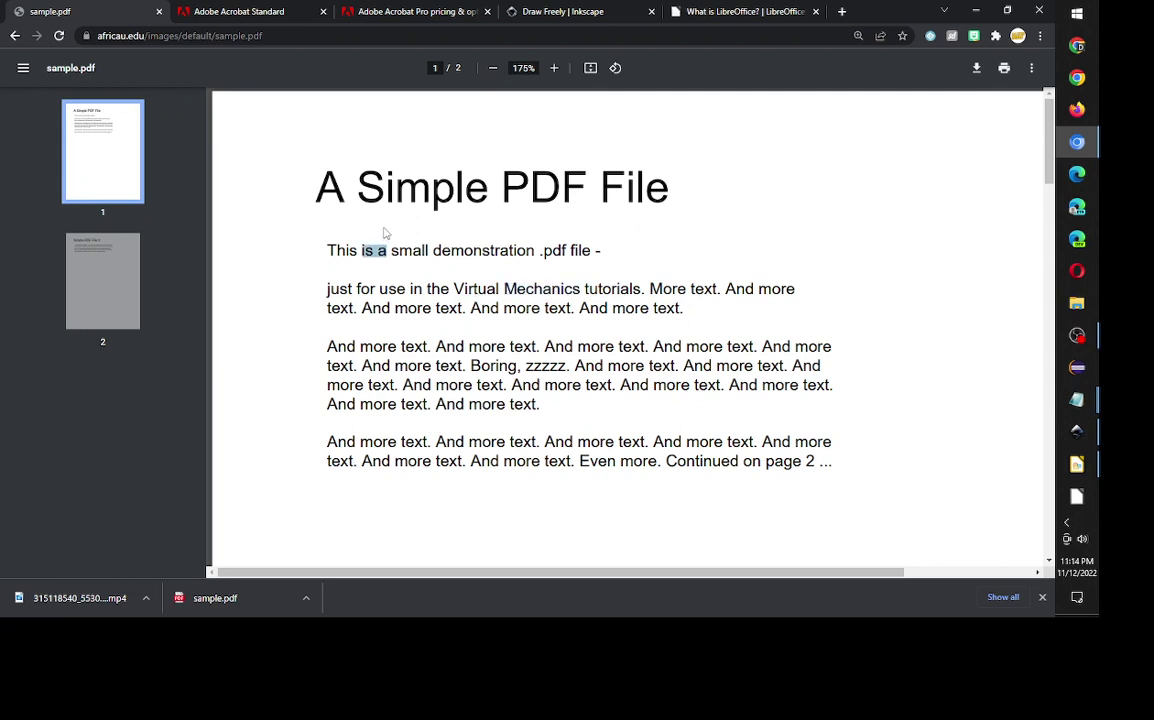
Switch to the Acrobat pricing page comparing Standard (US$12.99/mo) and Pro (US$19.99/mo).
{"action": "left_click", "coordinate": [250, 12]}
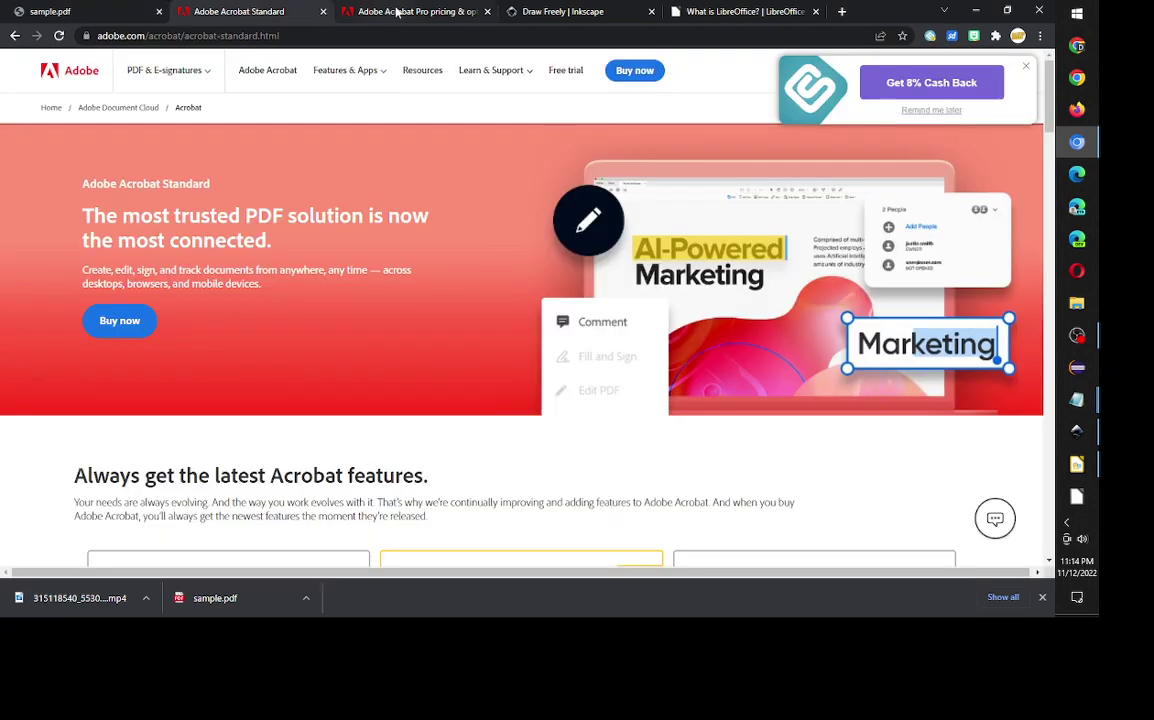
{"action": "left_click", "coordinate": [397, 12]}
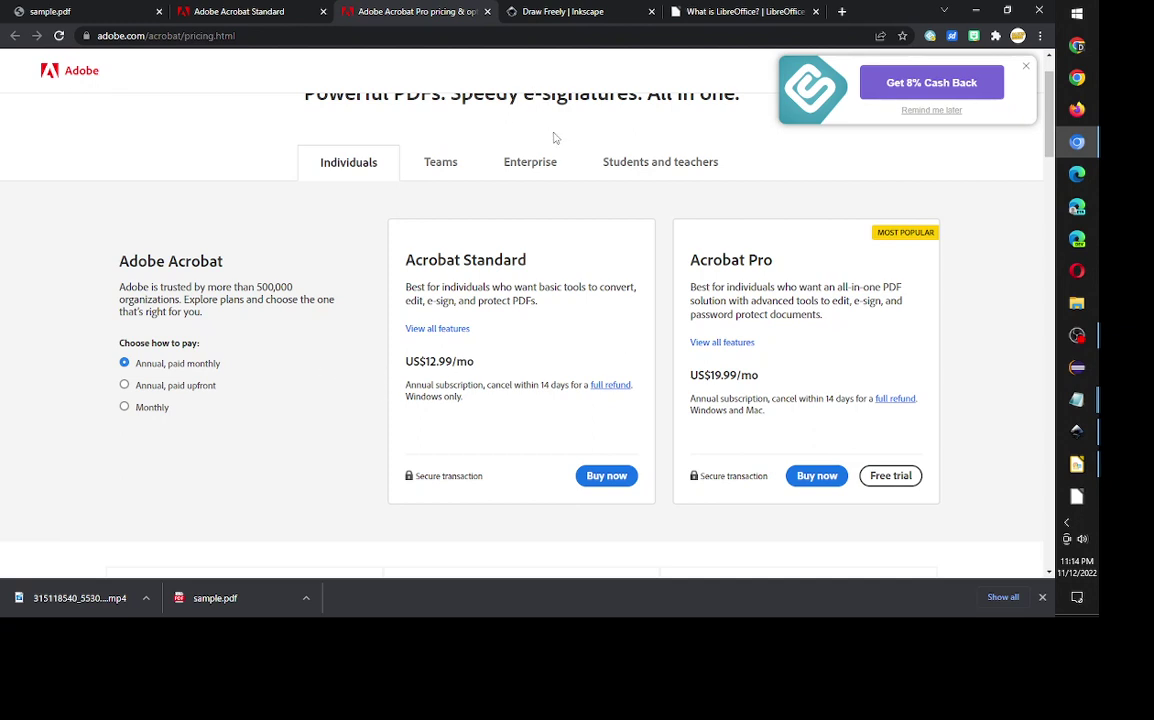
{"action": "scroll", "coordinate": [581, 261], "scroll_direction": "up", "scroll_amount": 1}
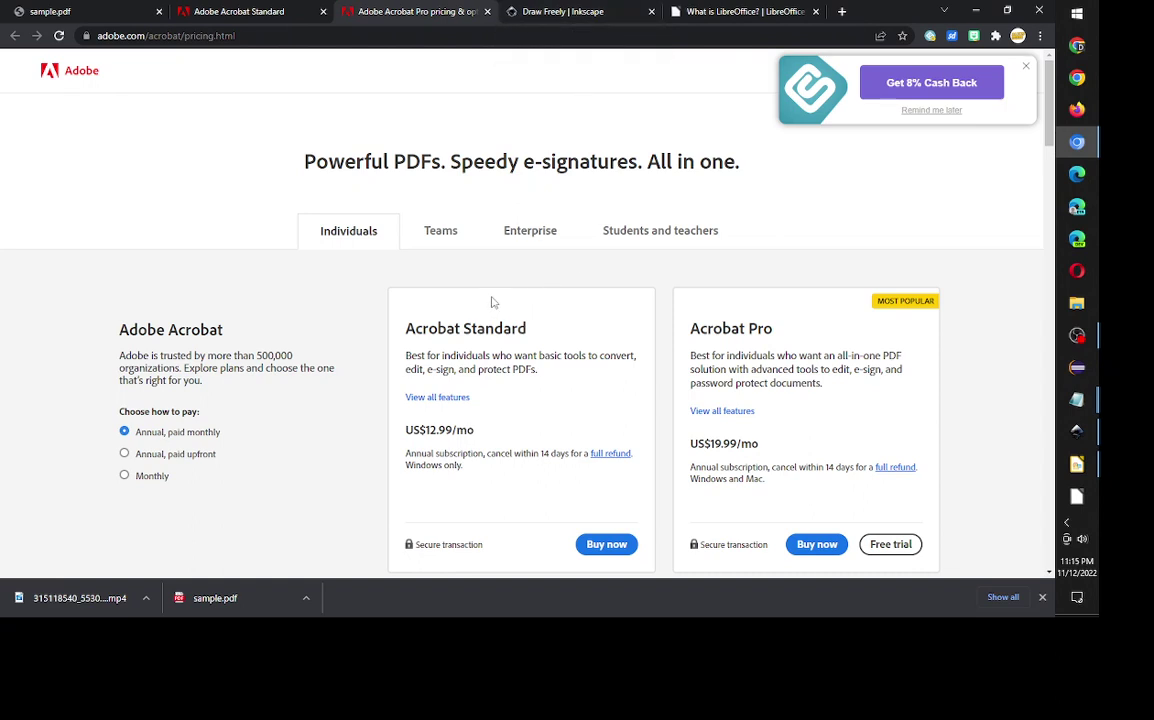
Close the downloads bar and move the What is LibreOffice? tab ahead of Inkscape's.
{"action": "left_click", "coordinate": [571, 14]}
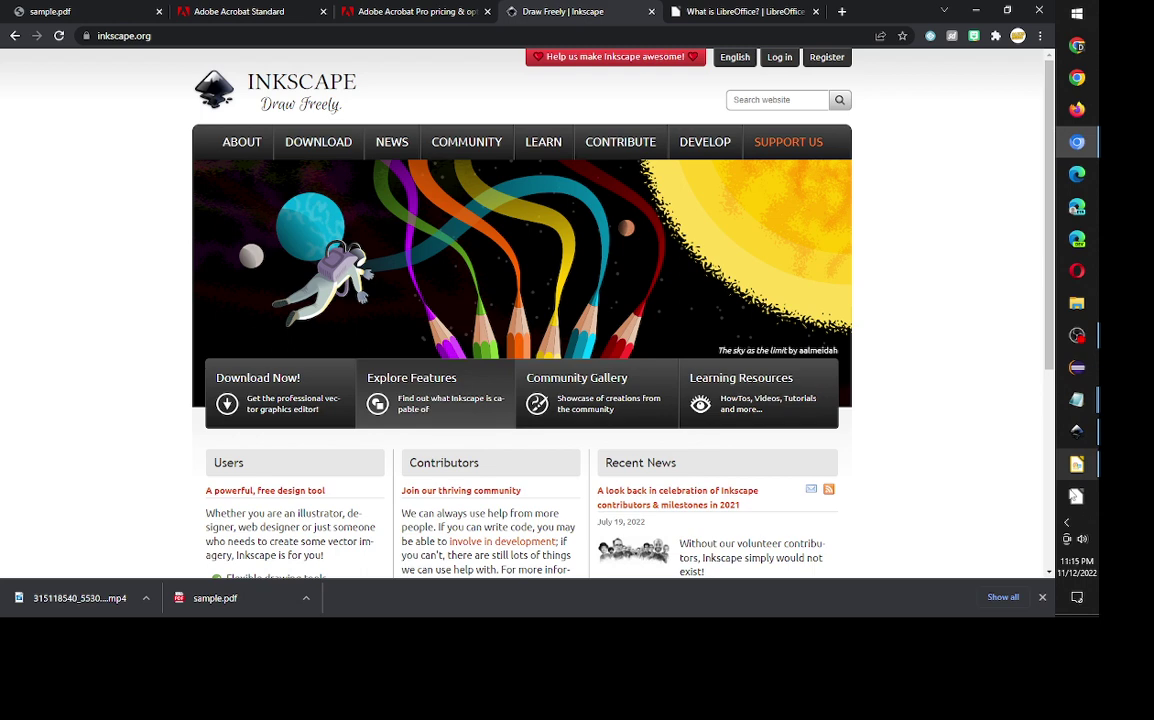
{"action": "left_click", "coordinate": [1042, 597]}
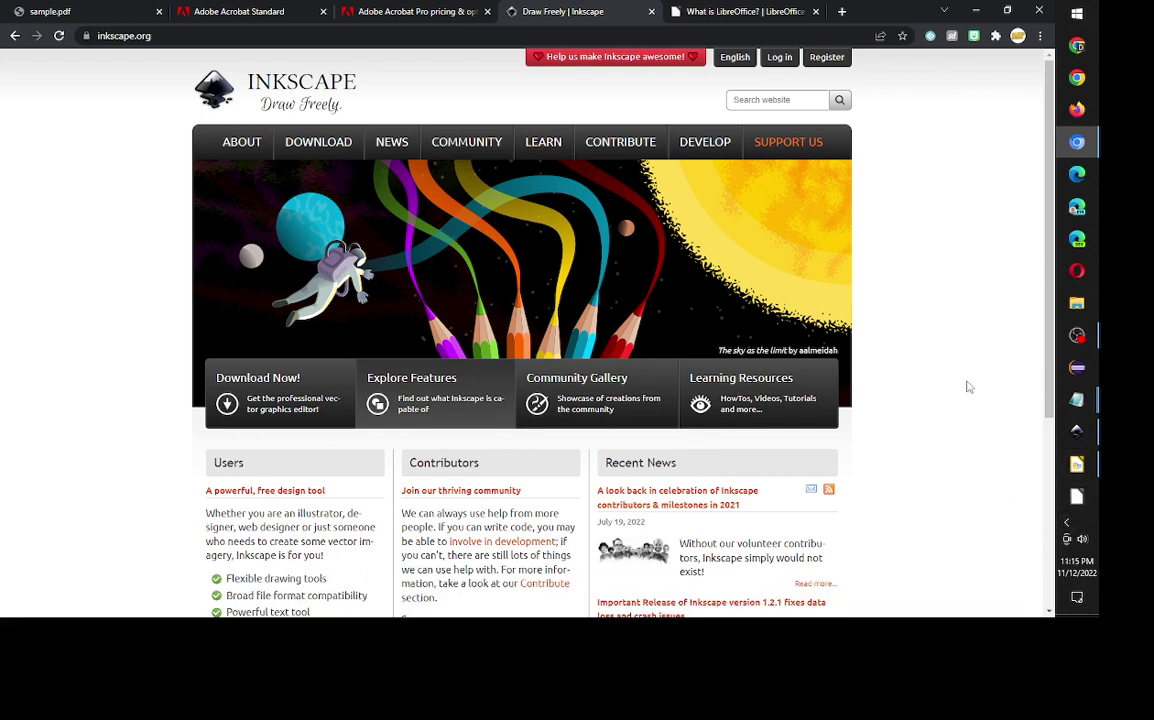
{"action": "left_click", "coordinate": [735, 11]}
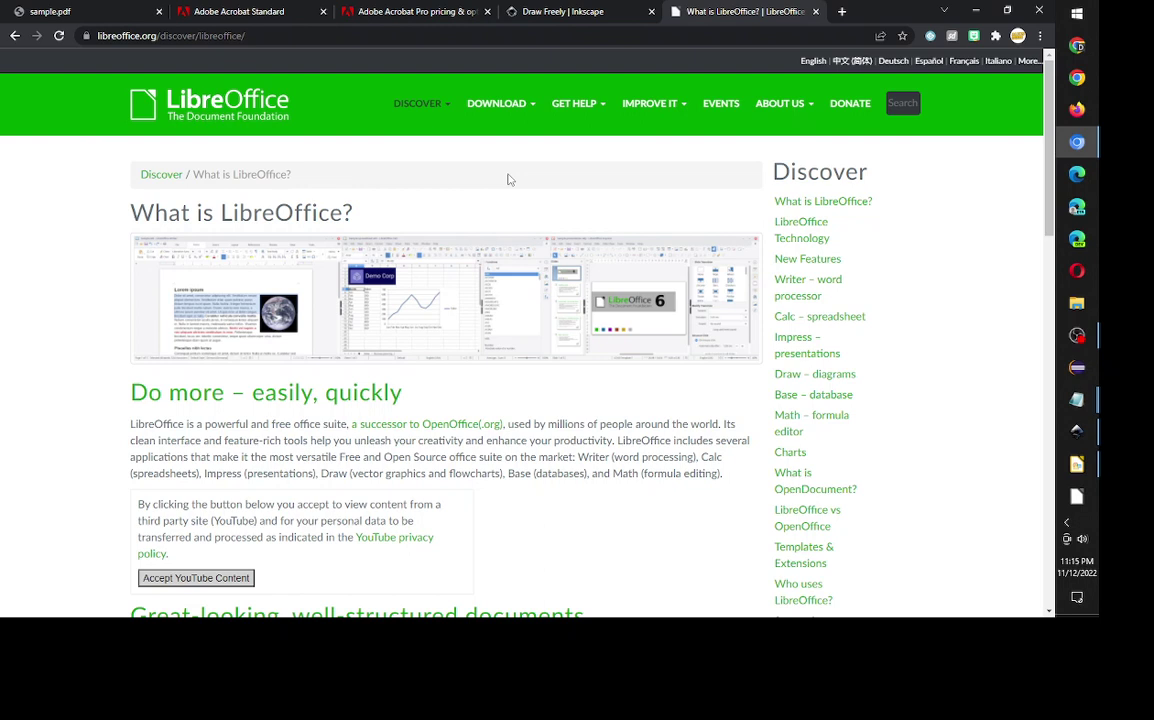
{"action": "left_click", "coordinate": [570, 11]}
{"action": "left_click_drag", "start_coordinate": [745, 11], "coordinate": [580, 11]}
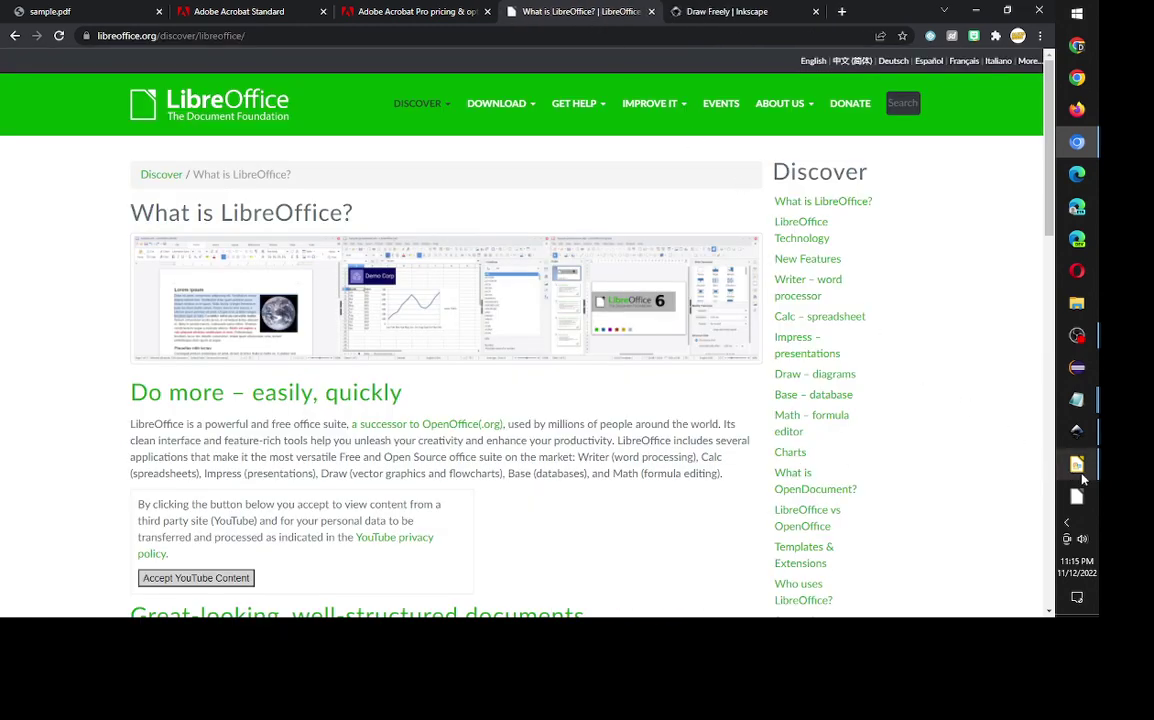
Switch to sample.pdf in LibreOffice Draw and set the zoom to 150%.
{"action": "key", "text": "alt+Tab"}
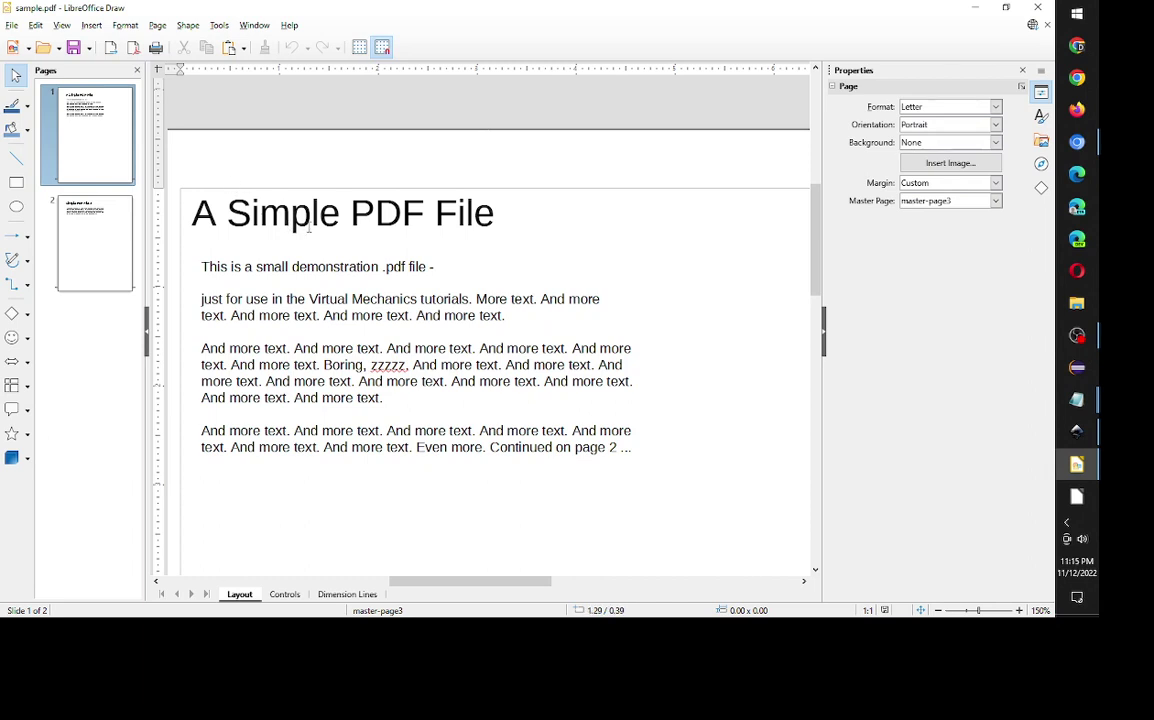
{"action": "left_click", "coordinate": [11, 25]}
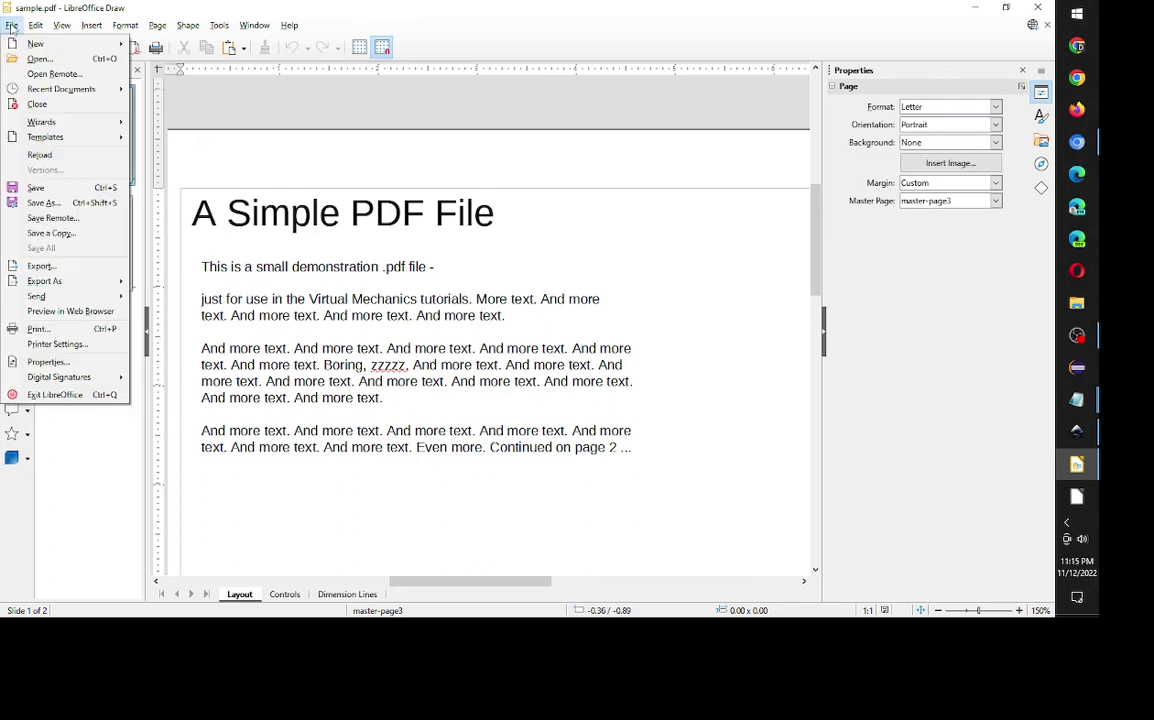
{"action": "left_click", "coordinate": [567, 275]}
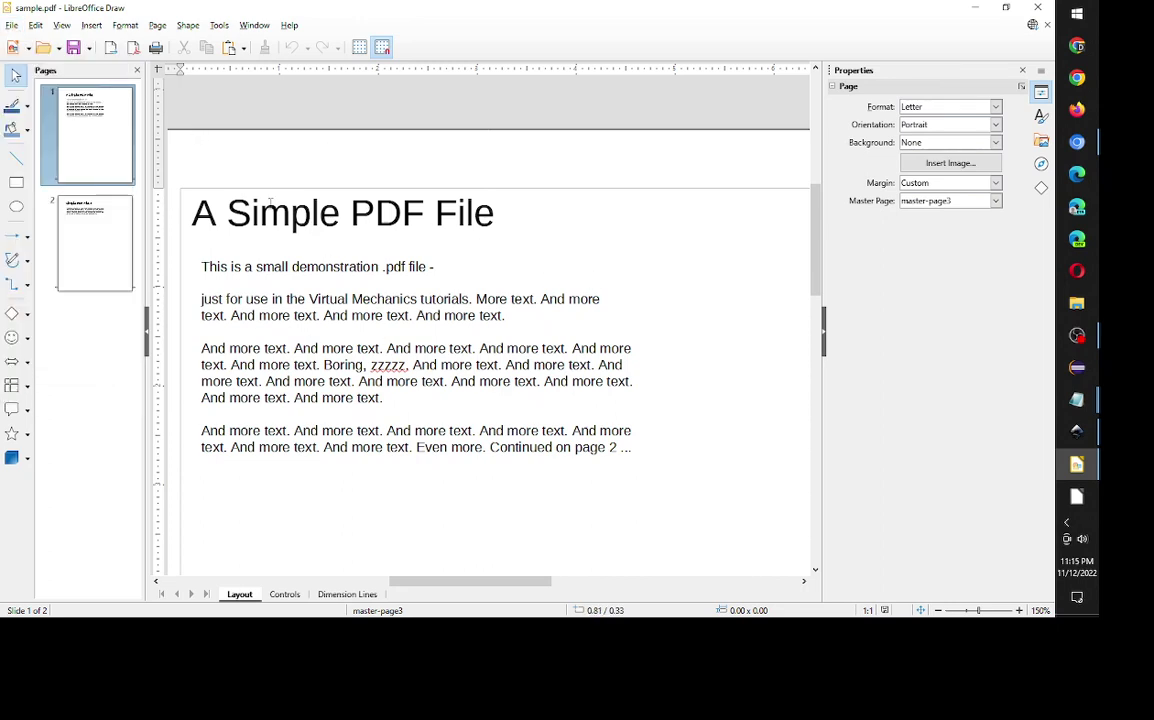
{"action": "left_click", "coordinate": [62, 25]}
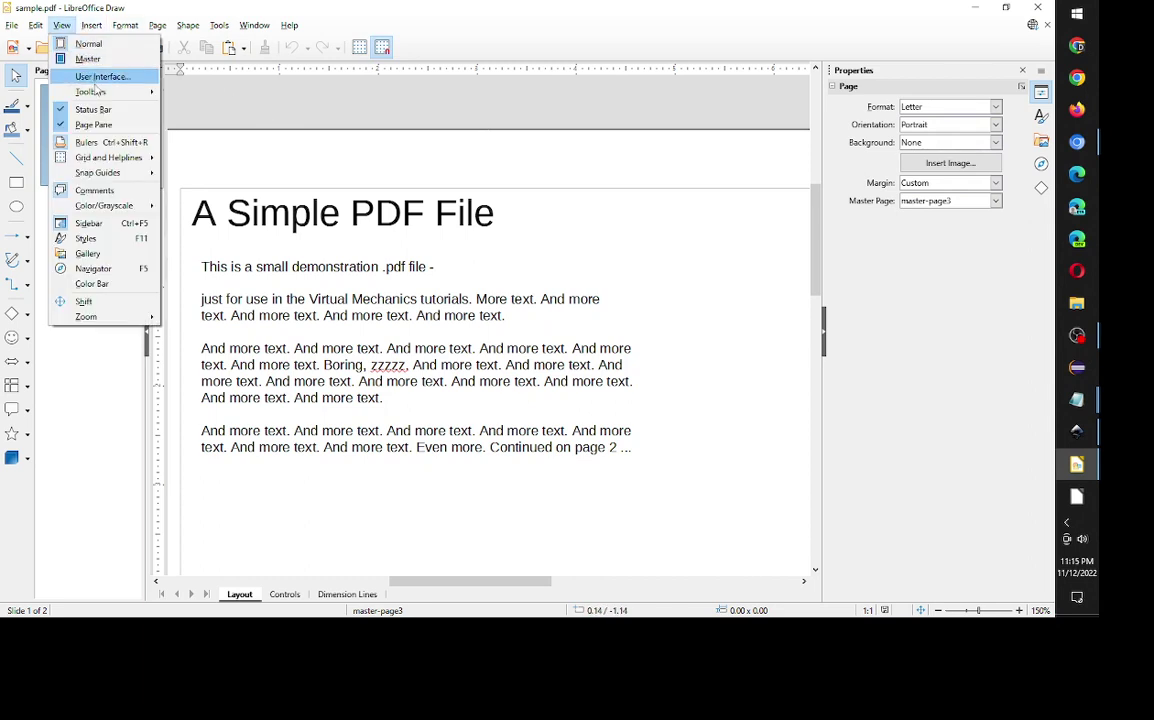
{"action": "mouse_move", "coordinate": [120, 316]}
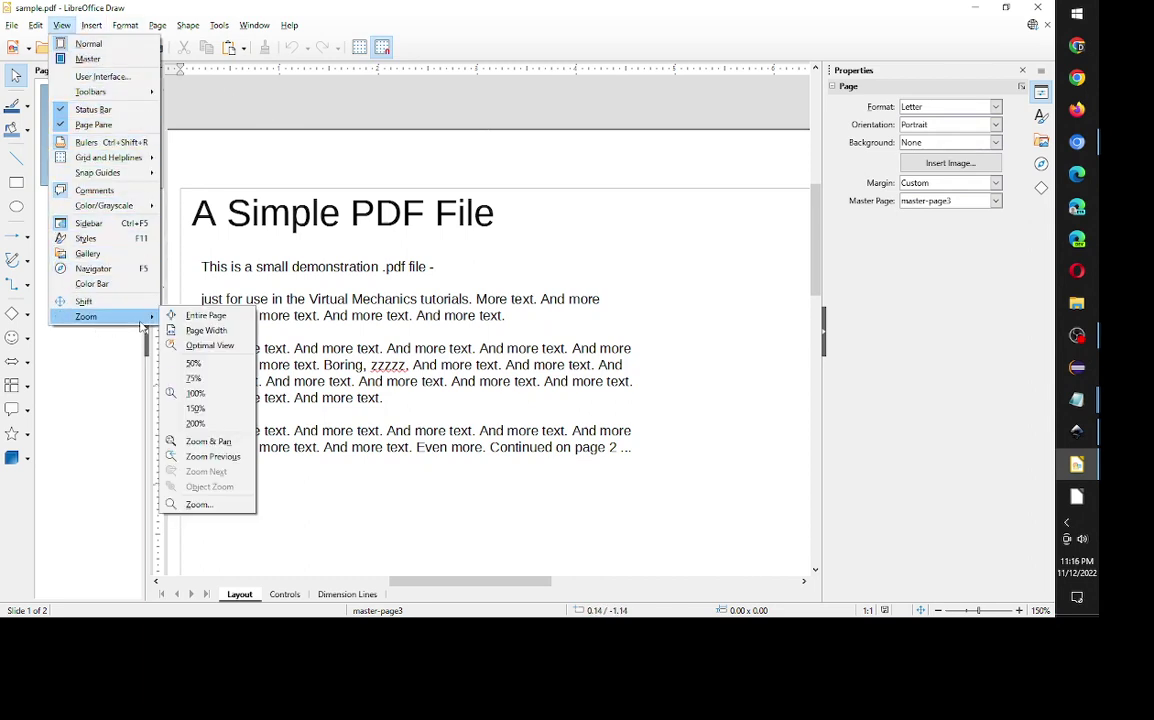
{"action": "left_click", "coordinate": [196, 410]}
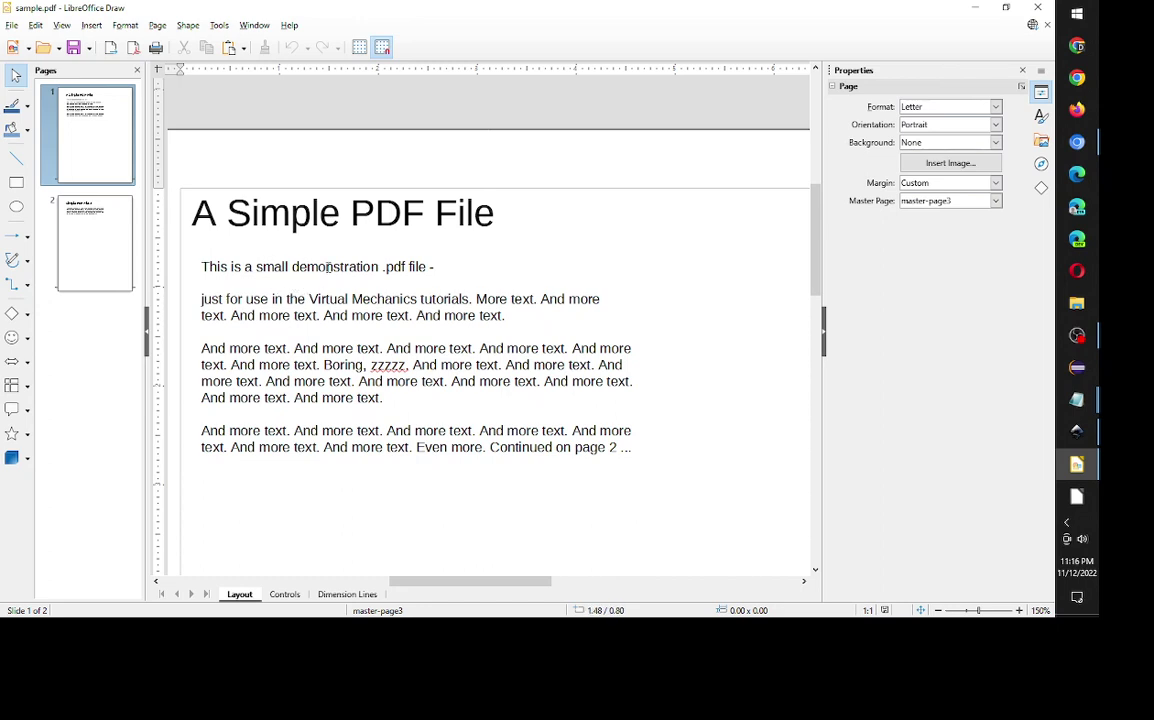
Replace 'more' with 'this is my edit' in the third paragraph's first line.
{"action": "left_click", "coordinate": [318, 267]}
{"action": "left_click", "coordinate": [334, 298]}
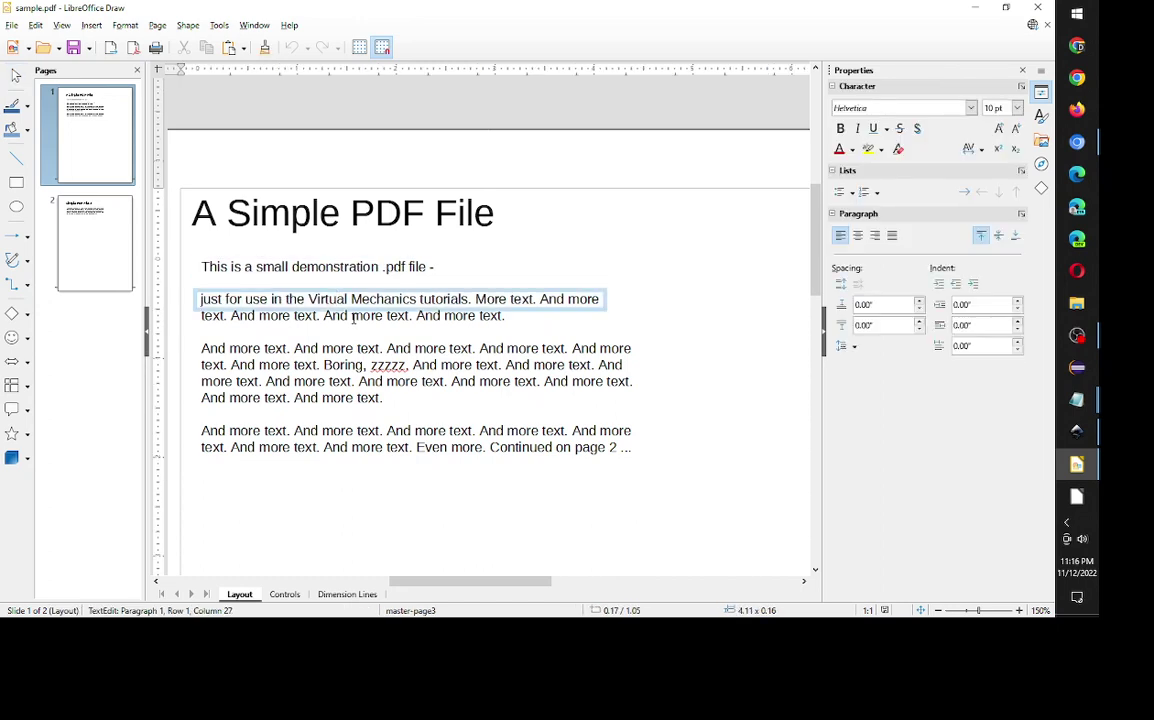
{"action": "left_click", "coordinate": [369, 316]}
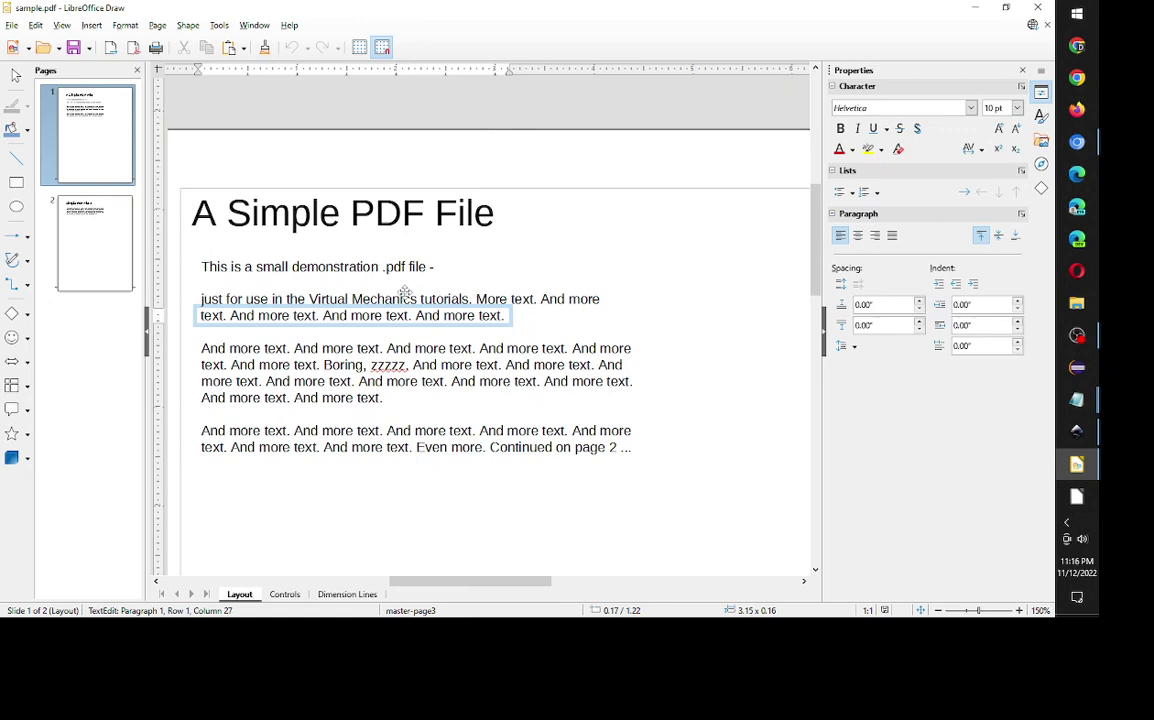
{"action": "left_click", "coordinate": [426, 347]}
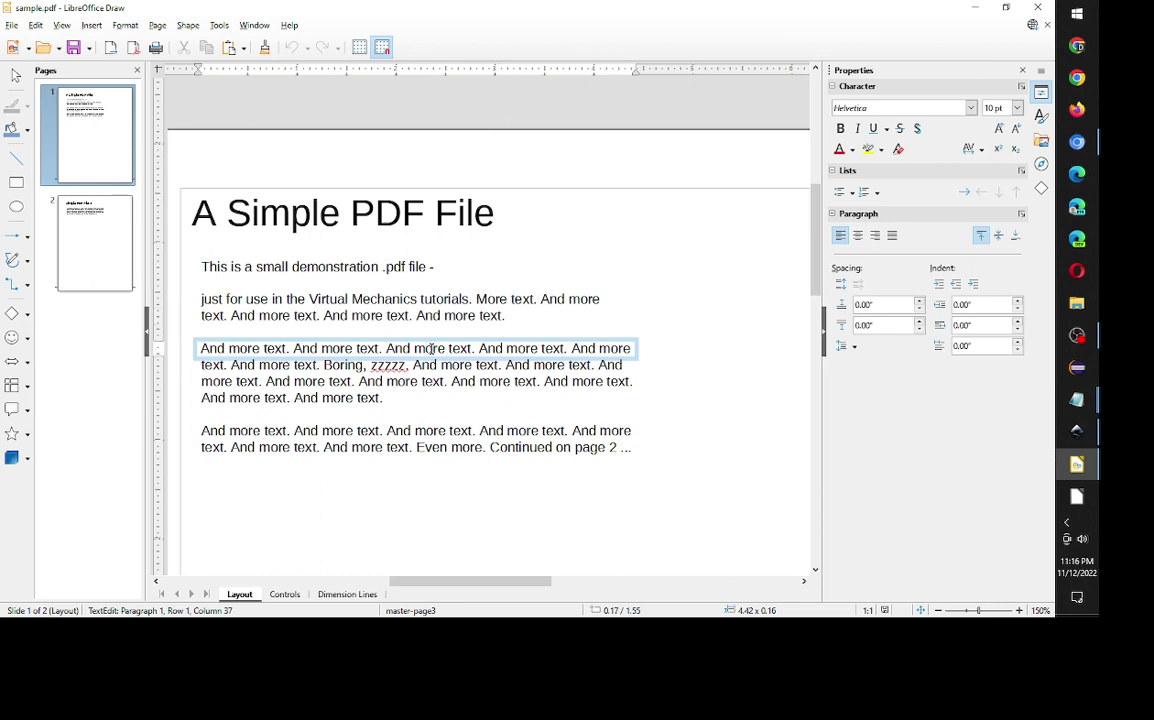
{"action": "key", "text": "Delete"}
{"action": "key", "text": "Delete"}
{"action": "key", "text": "Delete"}
{"action": "key", "text": "BackSpace"}
{"action": "key", "text": "BackSpace"}
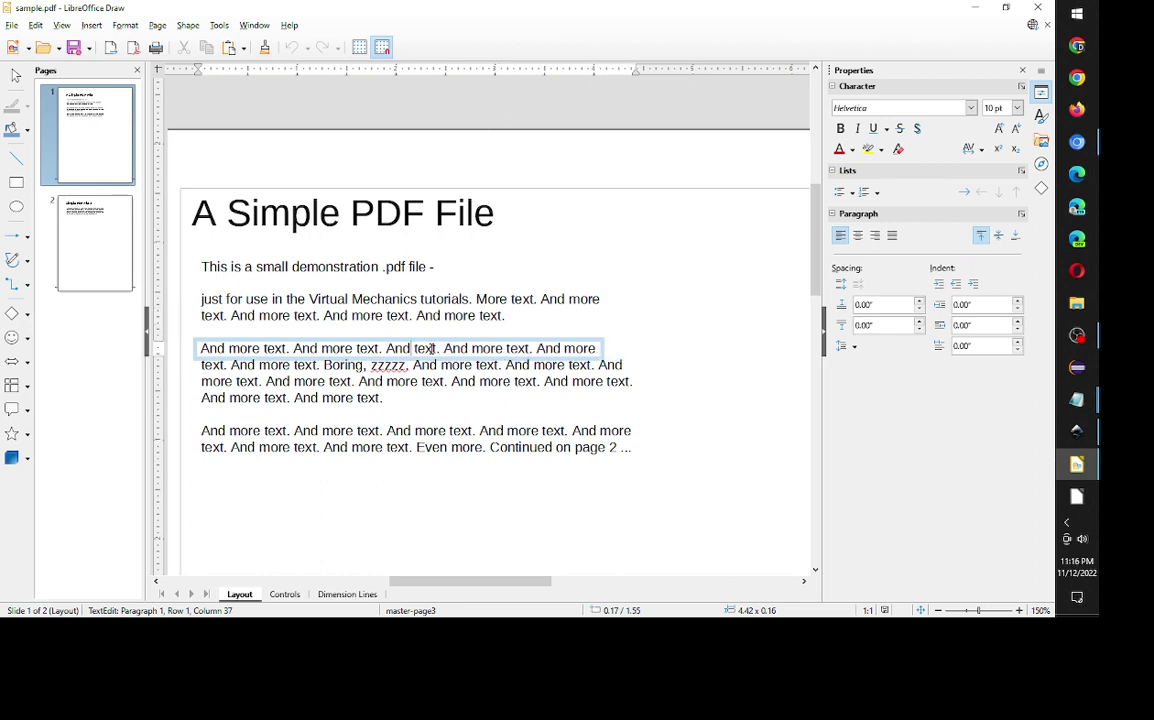
{"action": "type", "text": "this is my edi"}
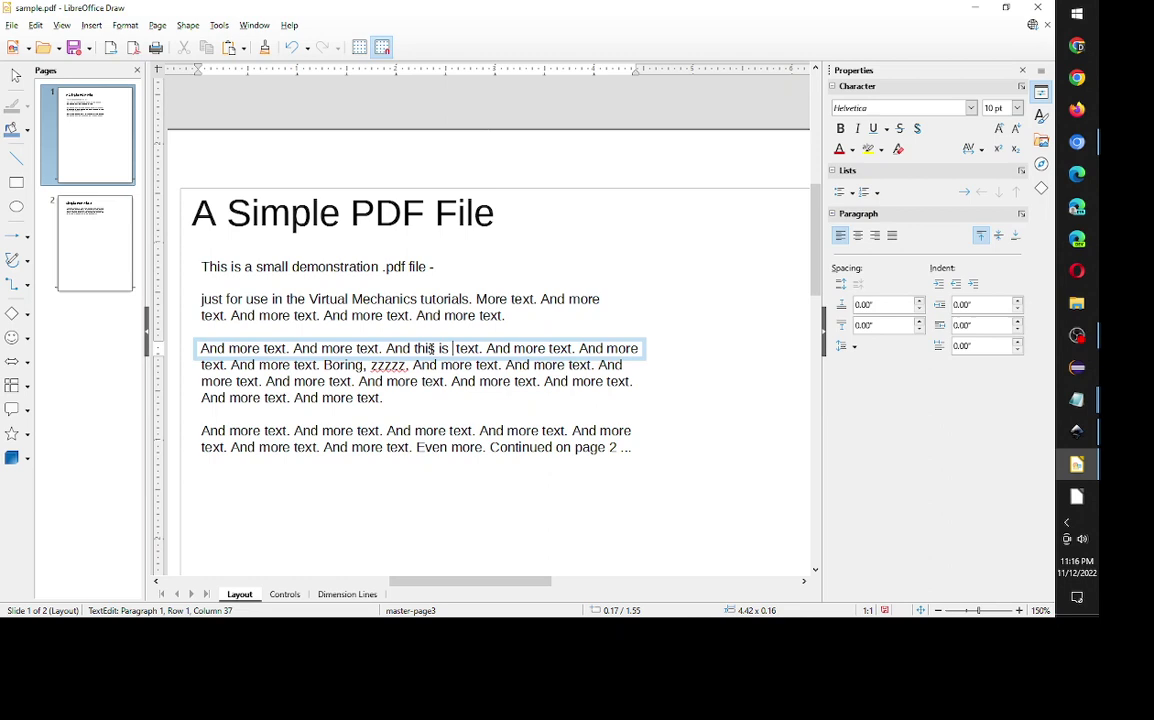
{"action": "type", "text": "t"}
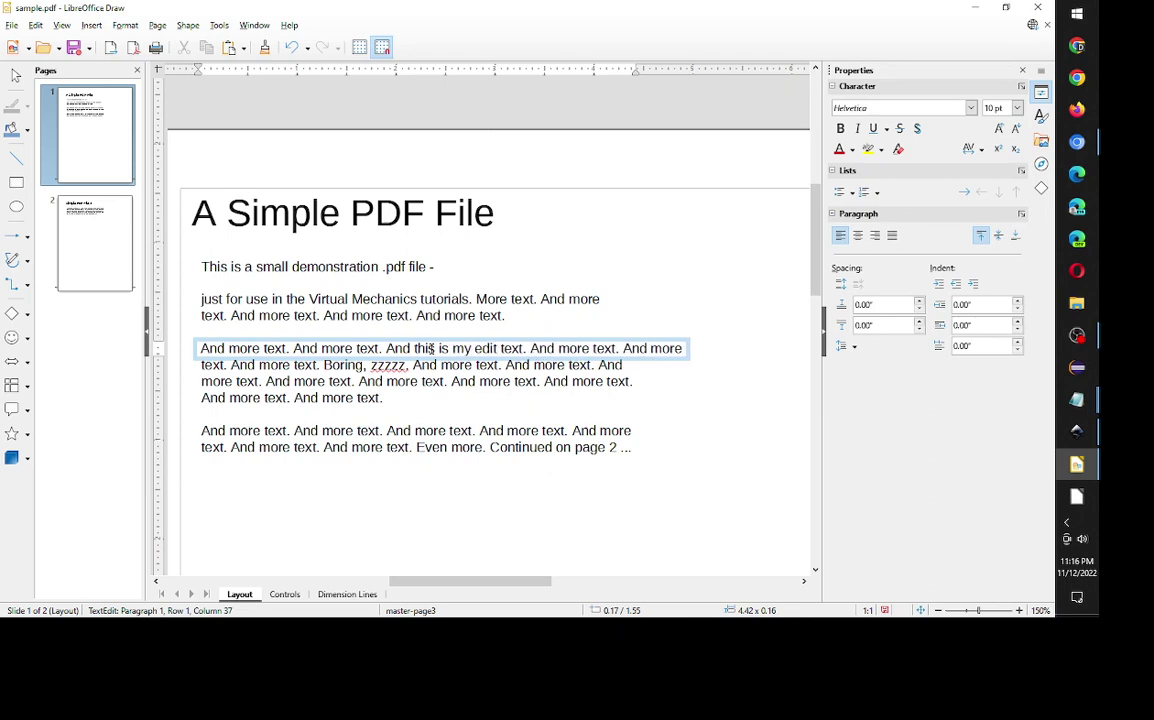
{"action": "left_click", "coordinate": [12, 25]}
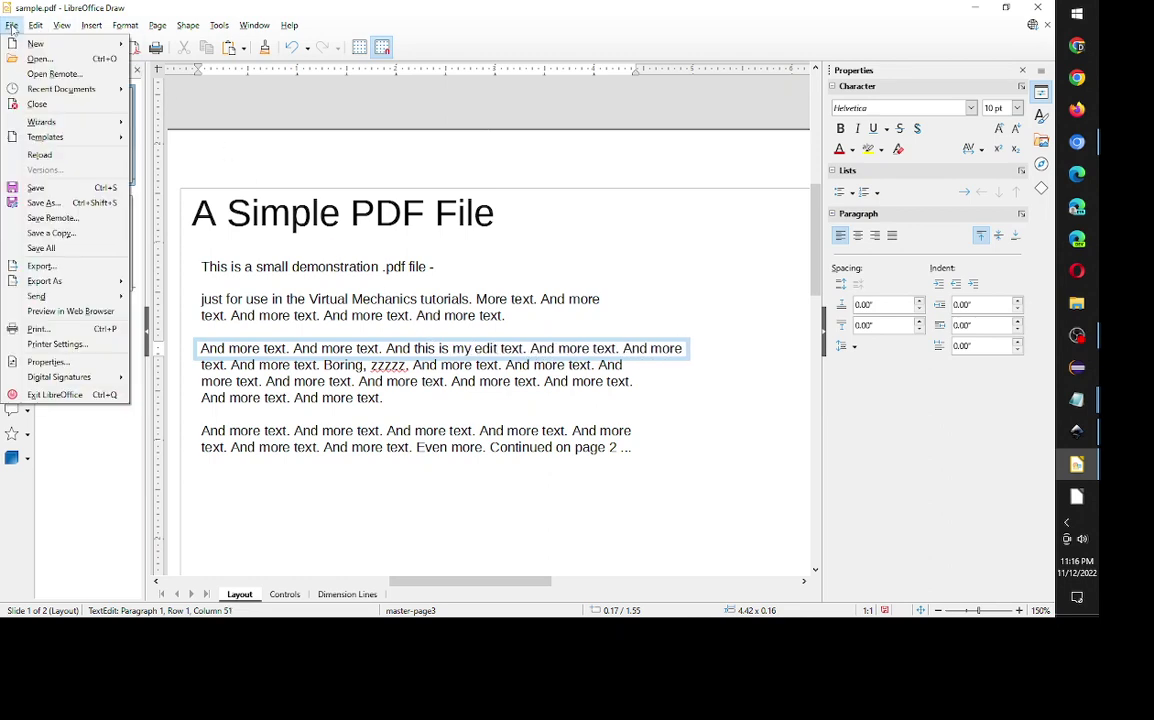
{"action": "mouse_move", "coordinate": [58, 287]}
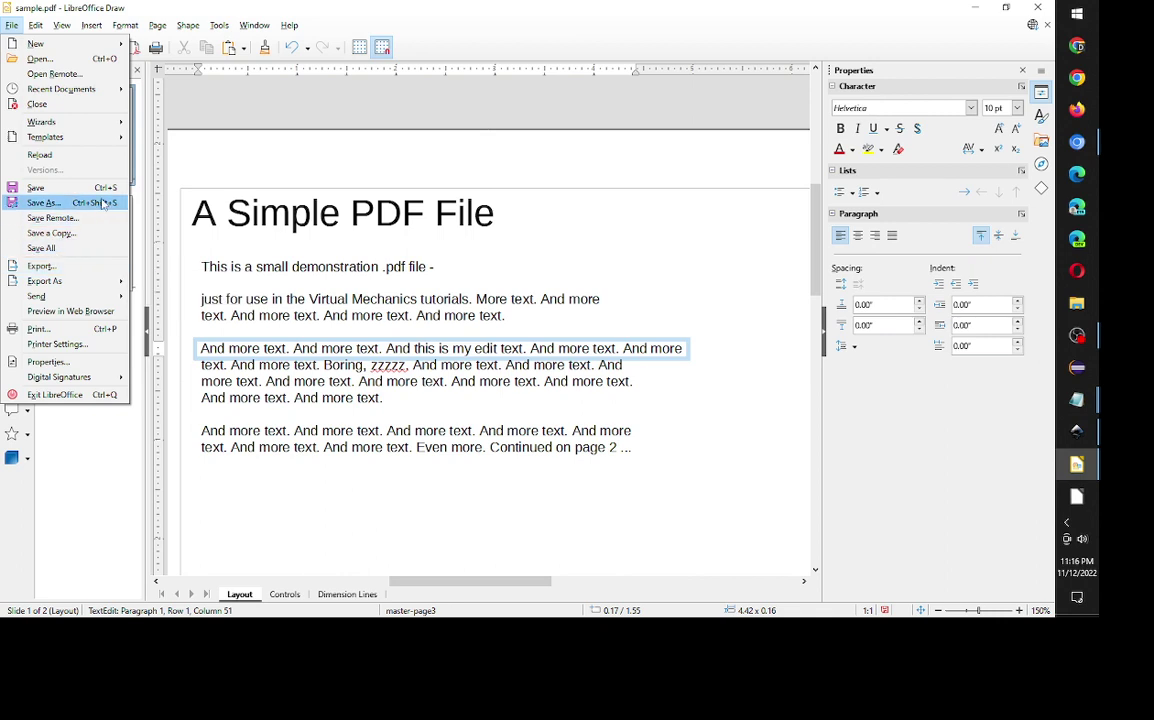
{"action": "mouse_move", "coordinate": [110, 281]}
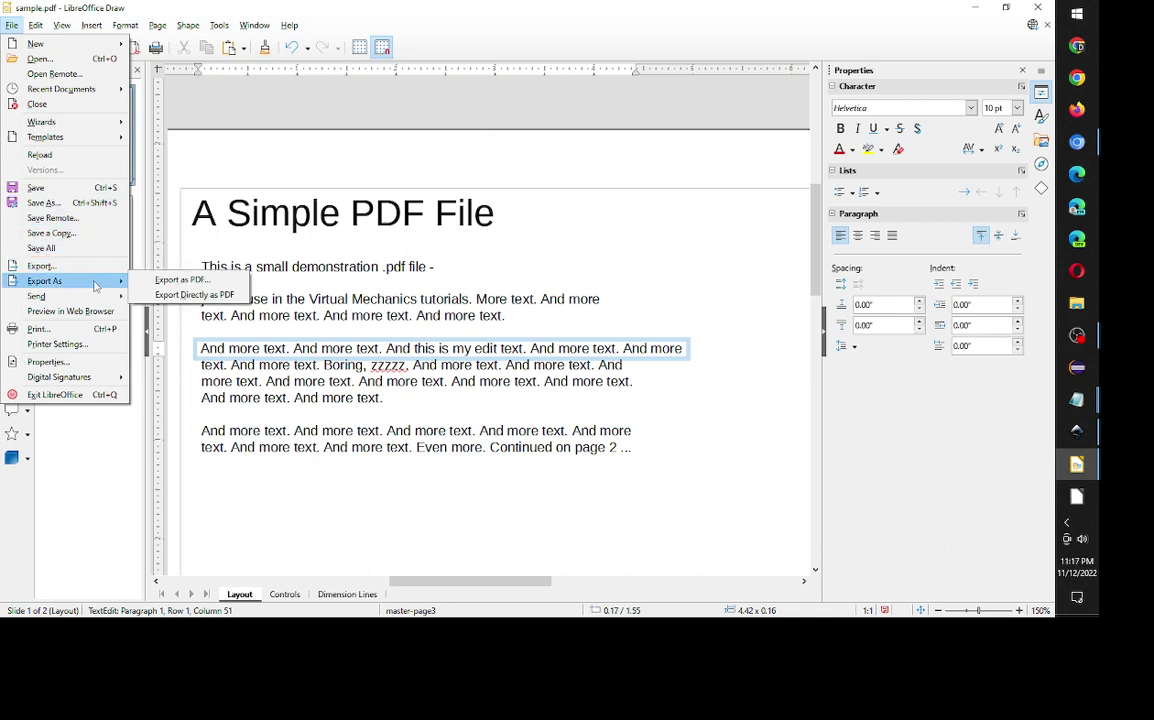
{"action": "key", "text": "Escape"}
{"action": "key", "text": "Escape"}
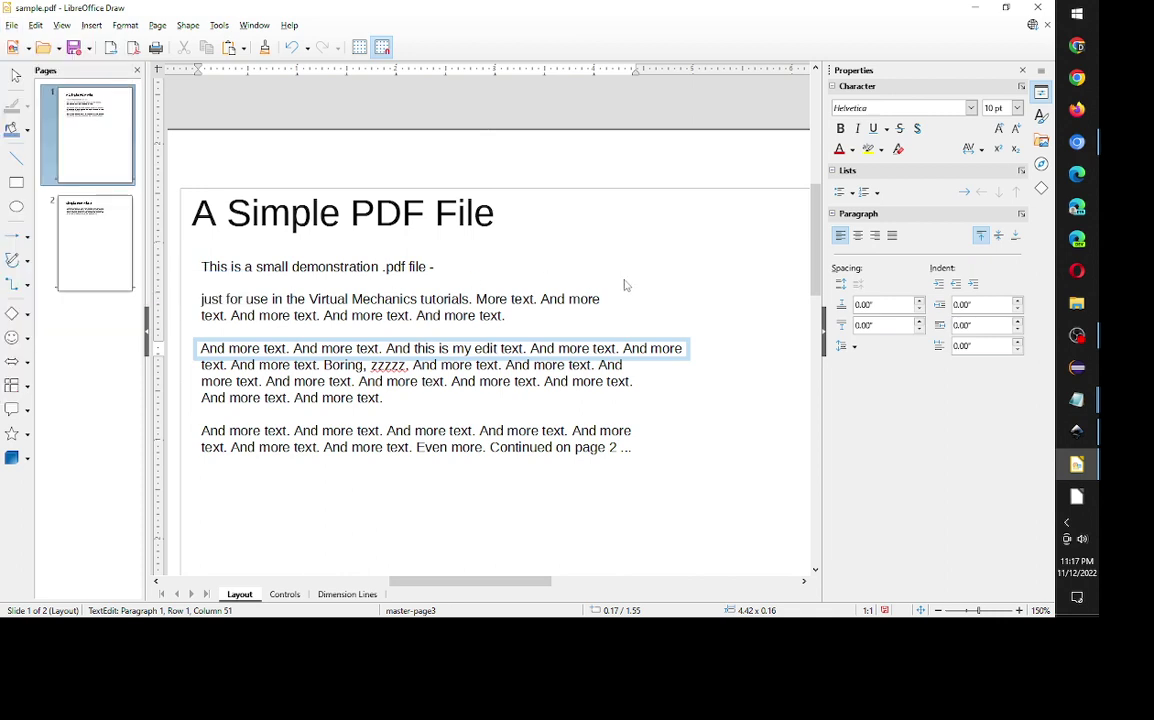
Check the edited line's text boxes in Draw, then switch to sample.pdf in Inkscape.
{"action": "left_click", "coordinate": [587, 350]}
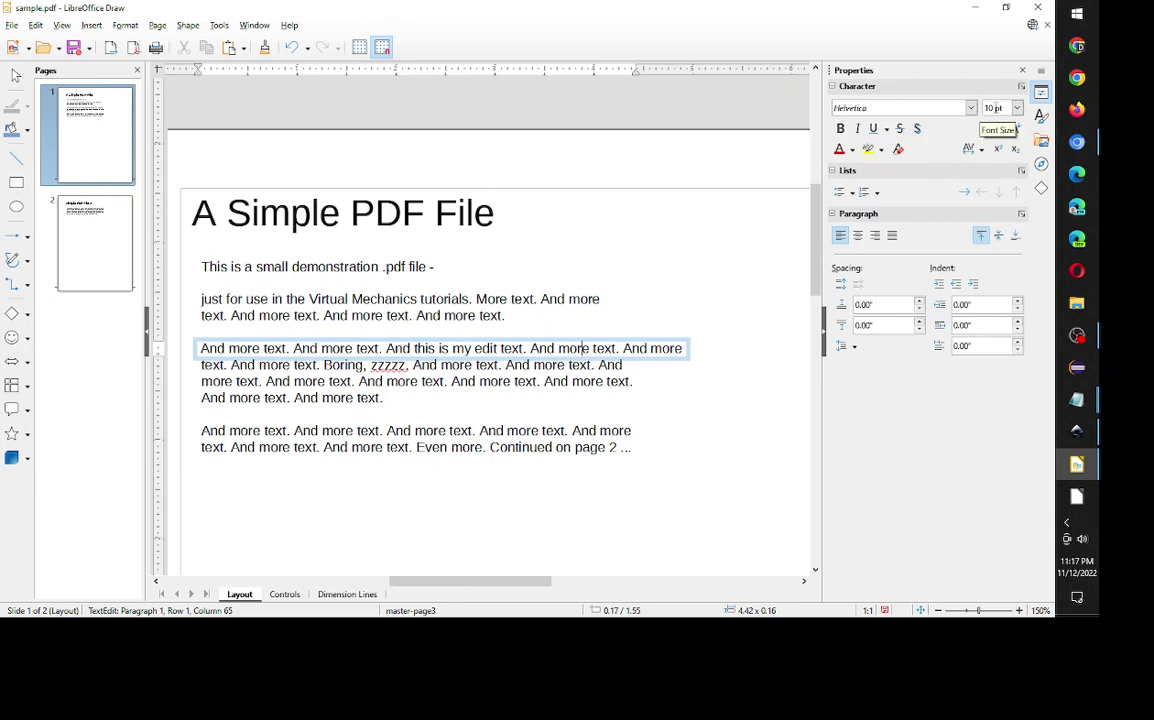
{"action": "left_click", "coordinate": [507, 348]}
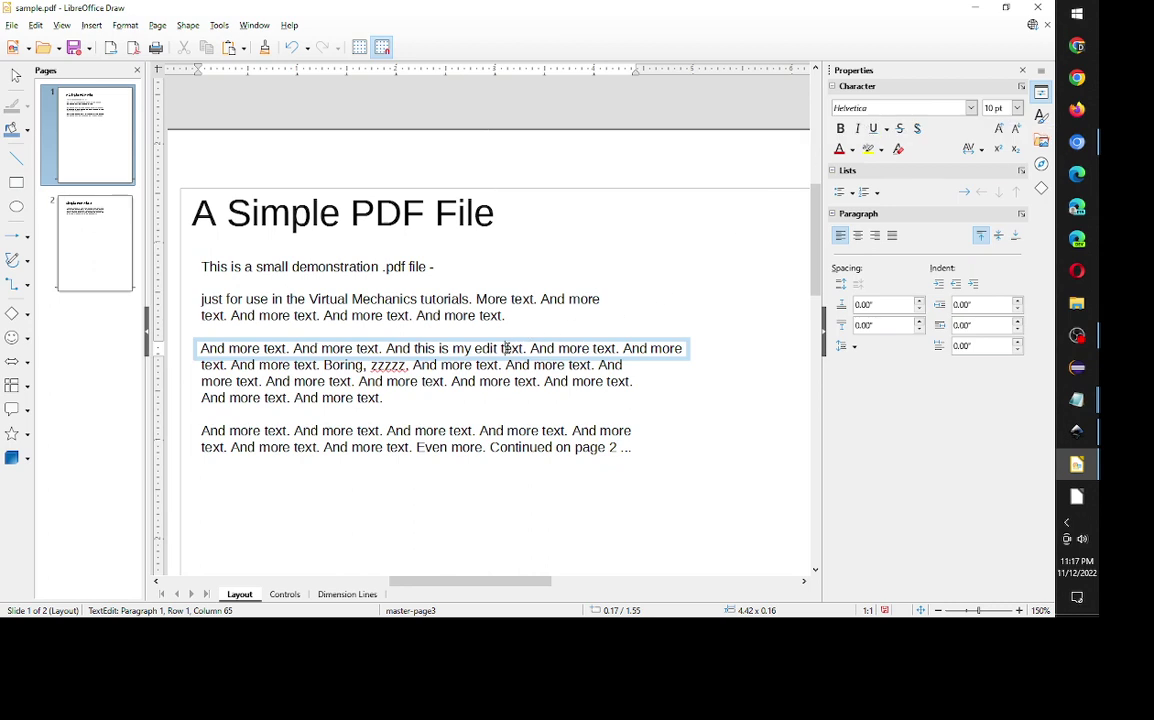
{"action": "left_click", "coordinate": [342, 348]}
{"action": "left_click", "coordinate": [471, 299]}
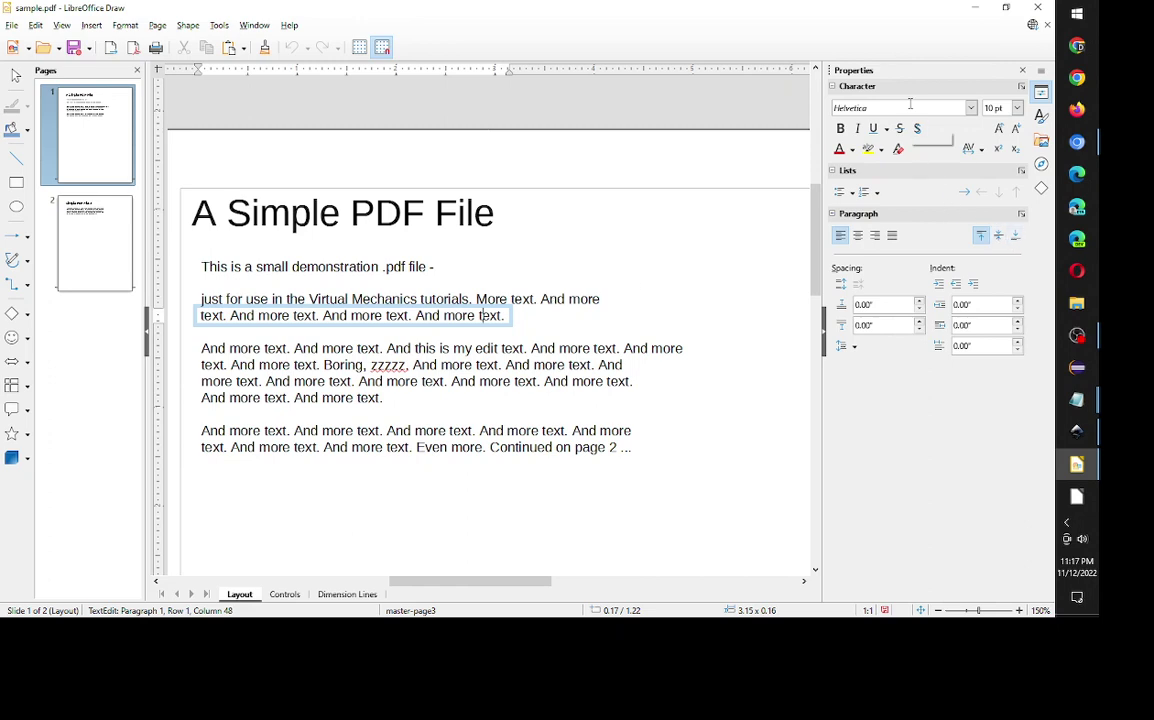
{"action": "key", "text": "alt+Tab"}
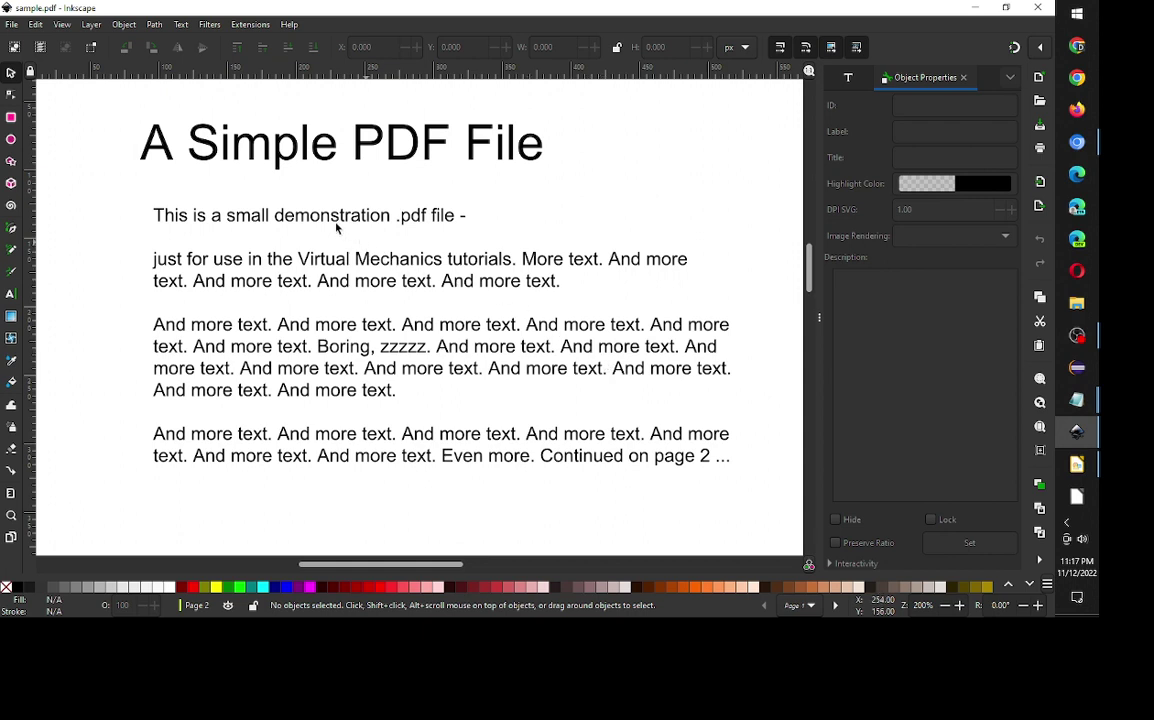
{"action": "left_click", "coordinate": [59, 24]}
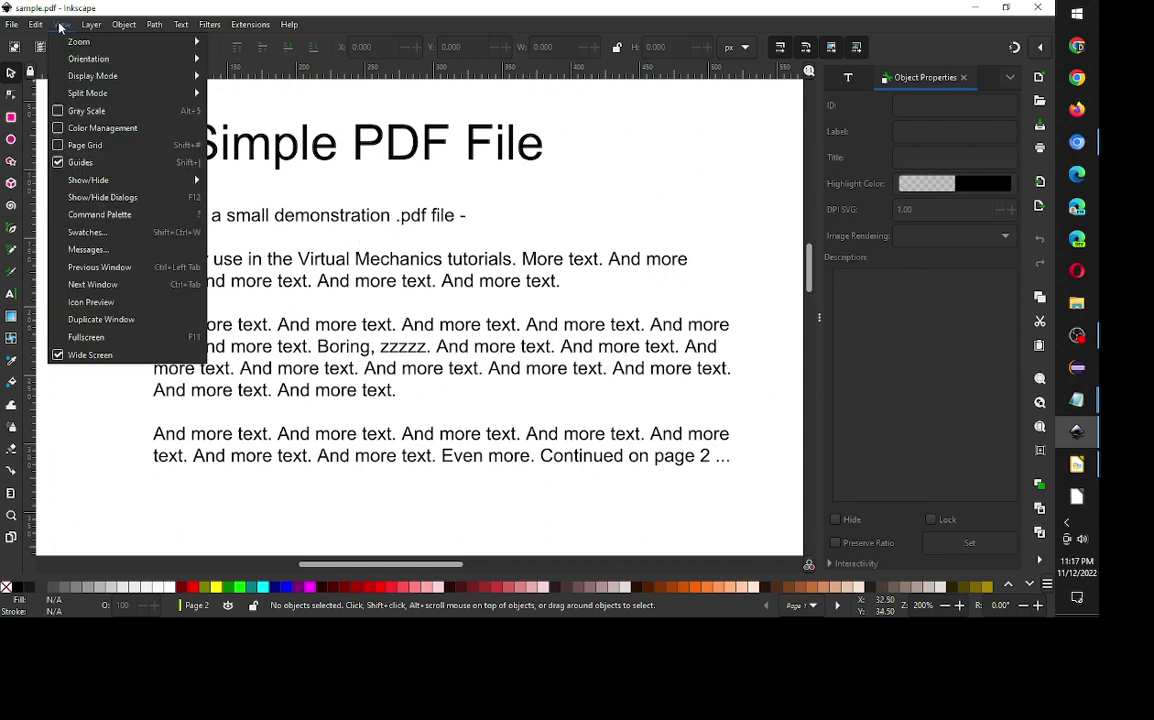
{"action": "mouse_move", "coordinate": [125, 41]}
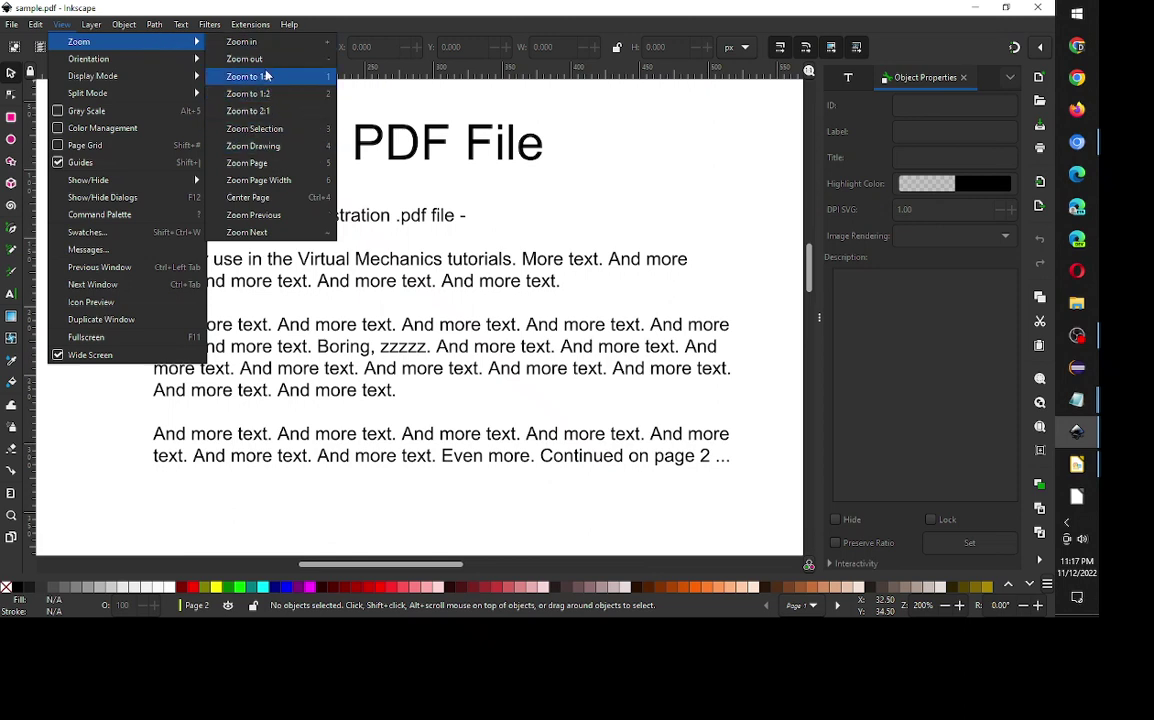
{"action": "left_click", "coordinate": [505, 258]}
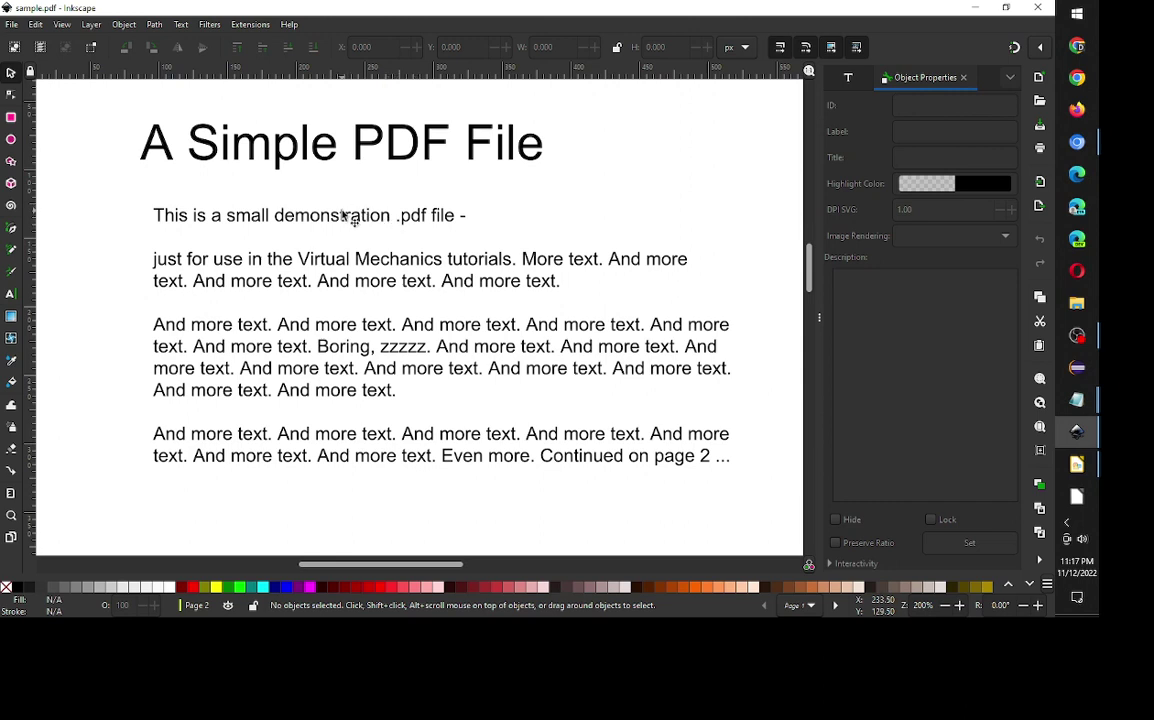
{"action": "left_click", "coordinate": [225, 441]}
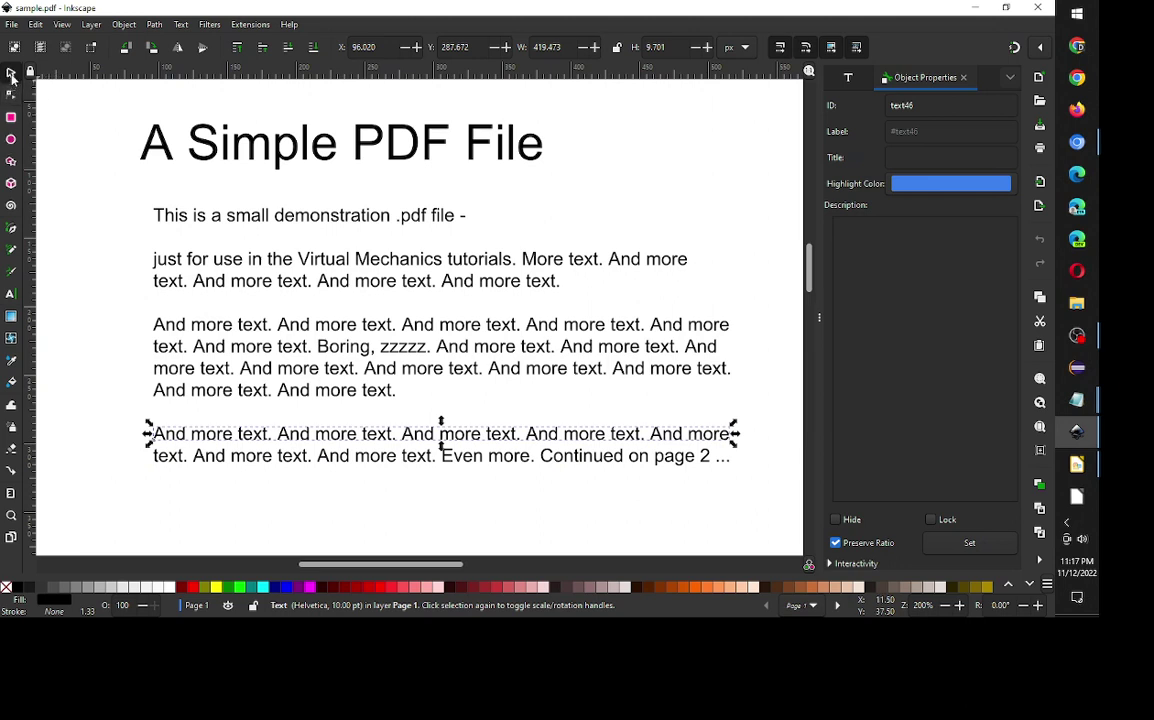
{"action": "left_click", "coordinate": [327, 460]}
{"action": "left_click", "coordinate": [330, 435]}
{"action": "left_click", "coordinate": [325, 396]}
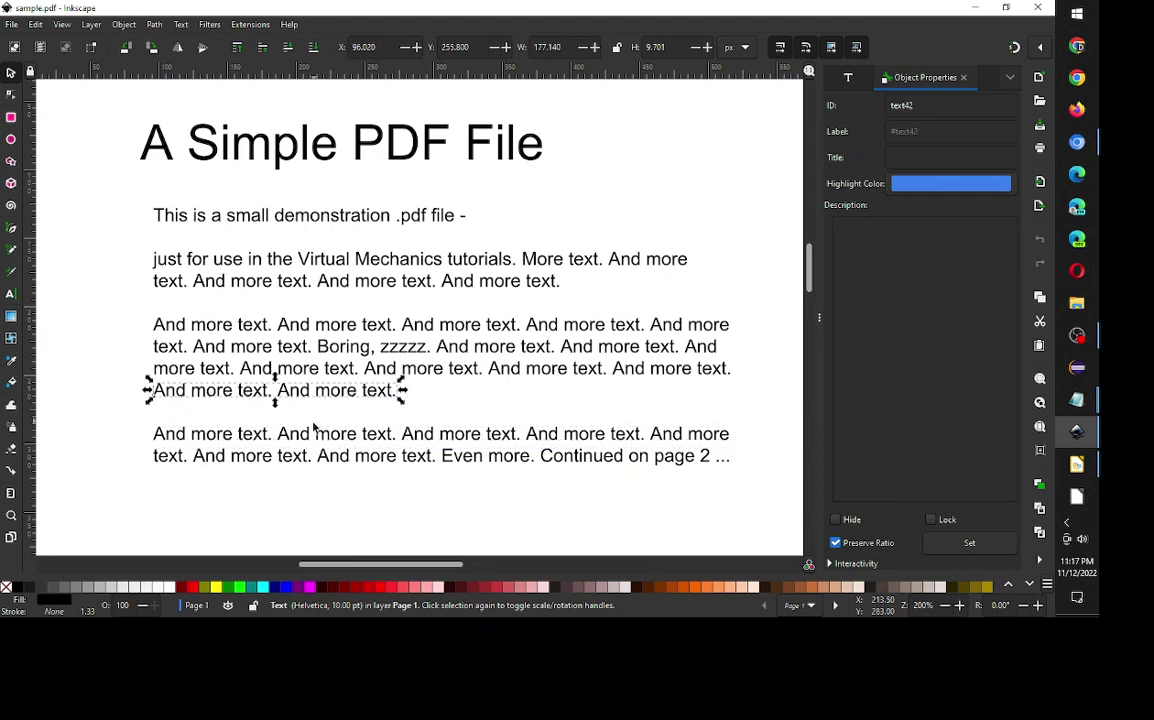
{"action": "left_click", "coordinate": [313, 436]}
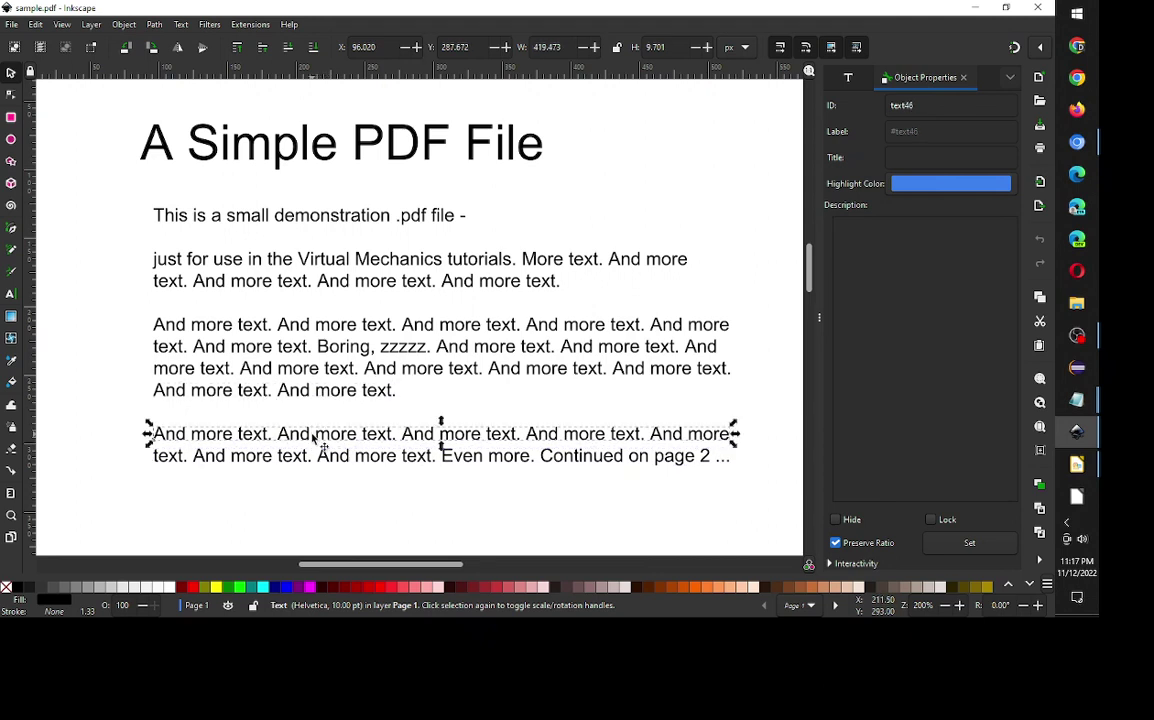
With the Text tool, delete 'And' after 'text.' on the last paragraph's second line.
{"action": "left_click", "coordinate": [10, 296]}
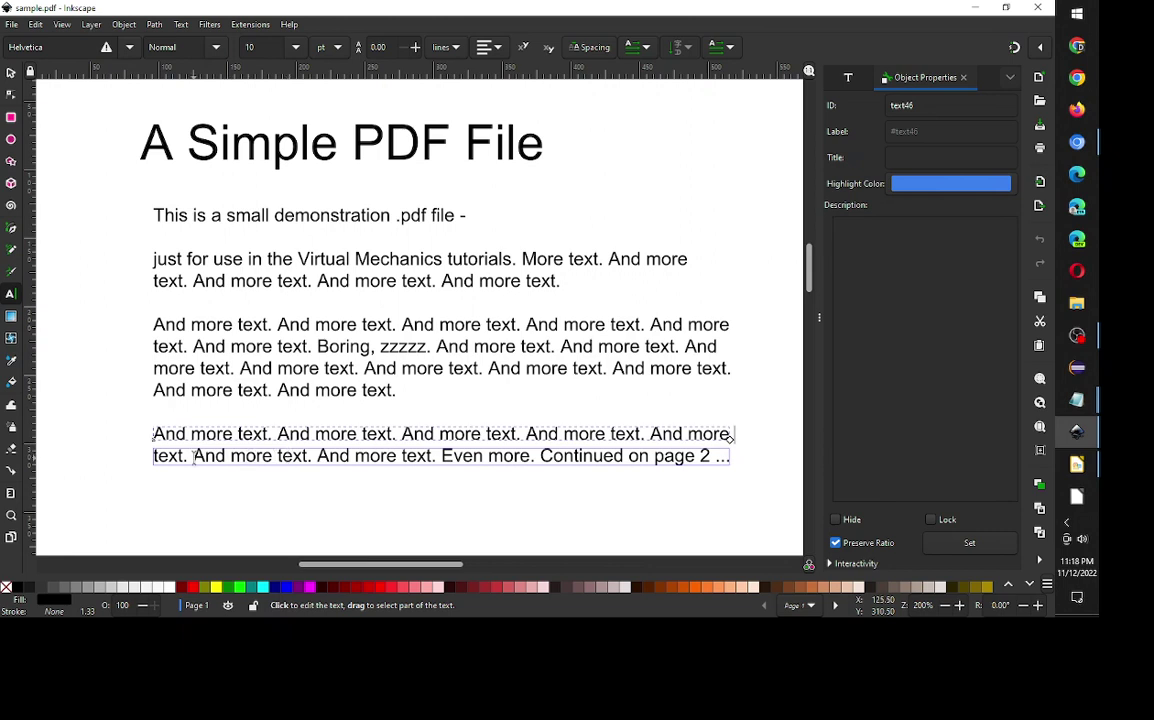
{"action": "left_click", "coordinate": [194, 457]}
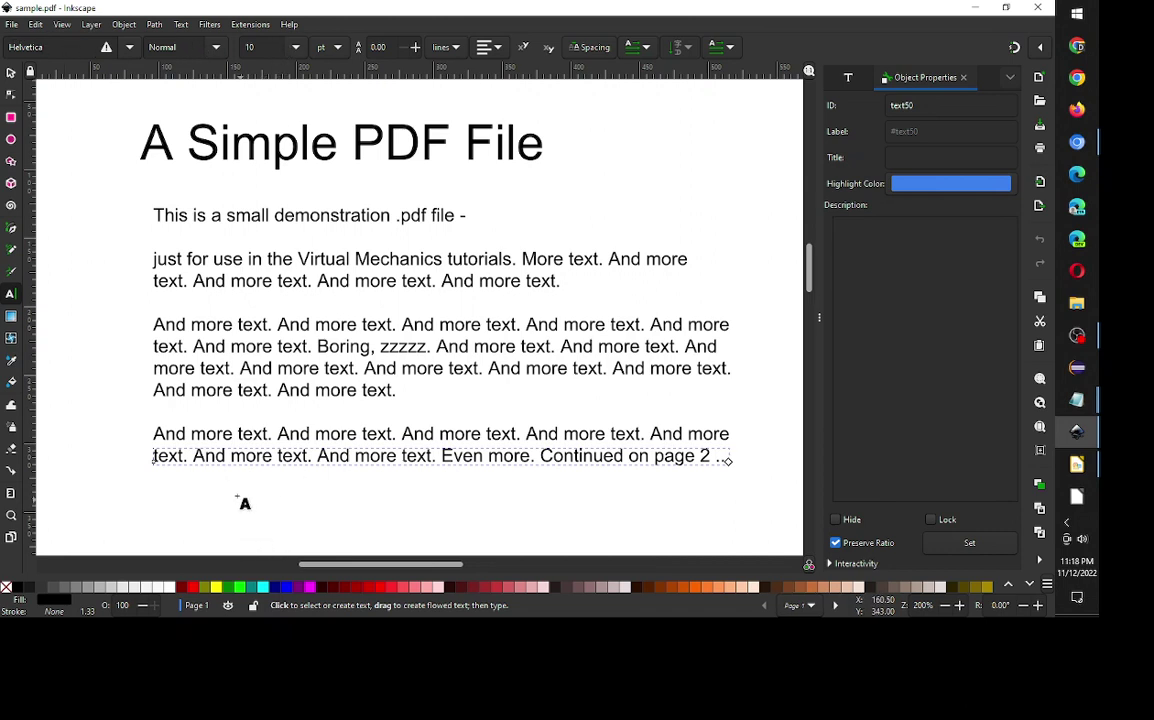
{"action": "left_click", "coordinate": [226, 457]}
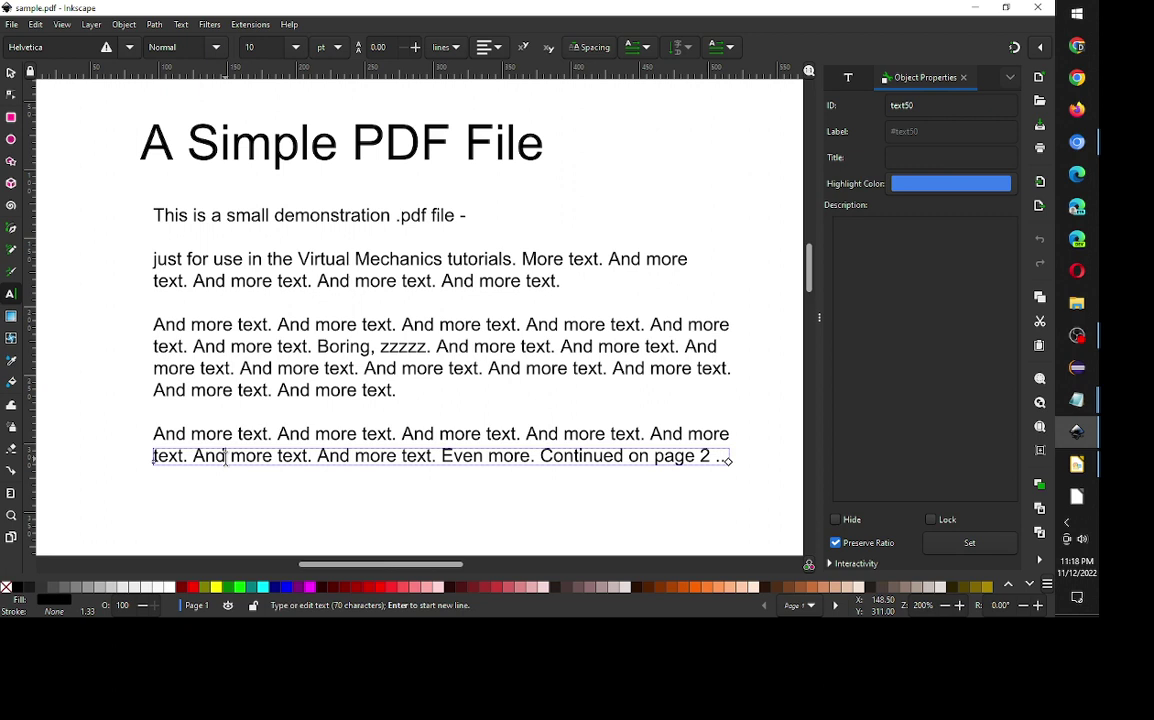
{"action": "key", "text": "BackSpace"}
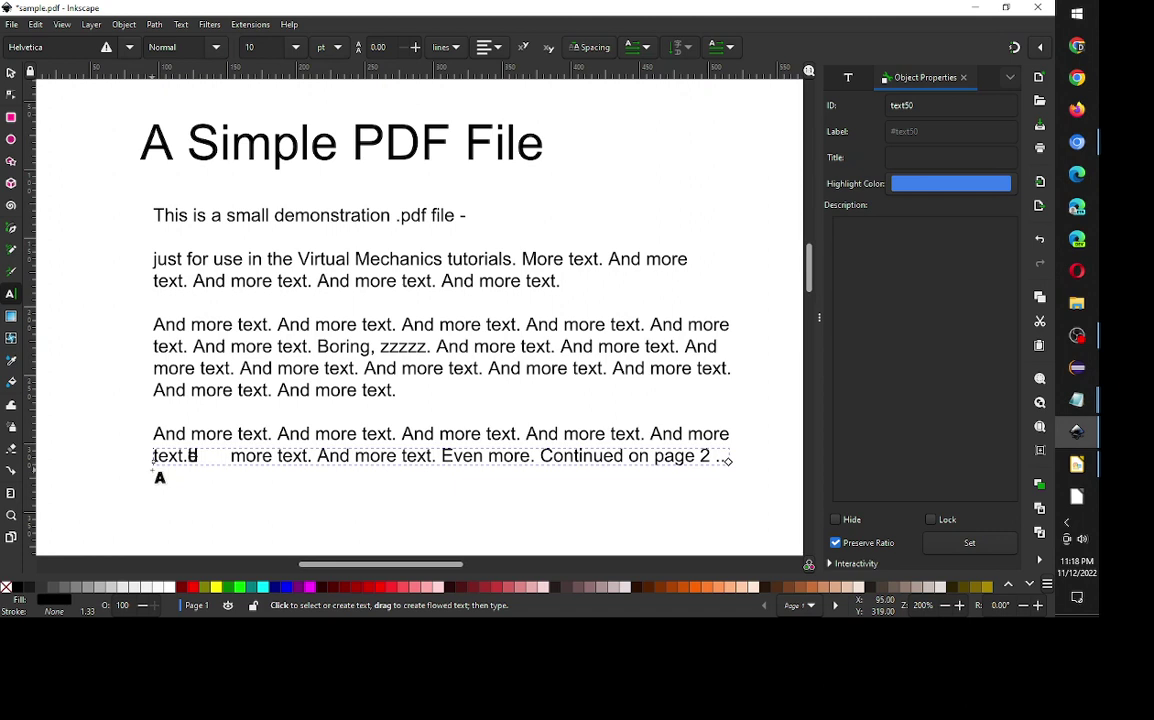
{"action": "left_click", "coordinate": [219, 456]}
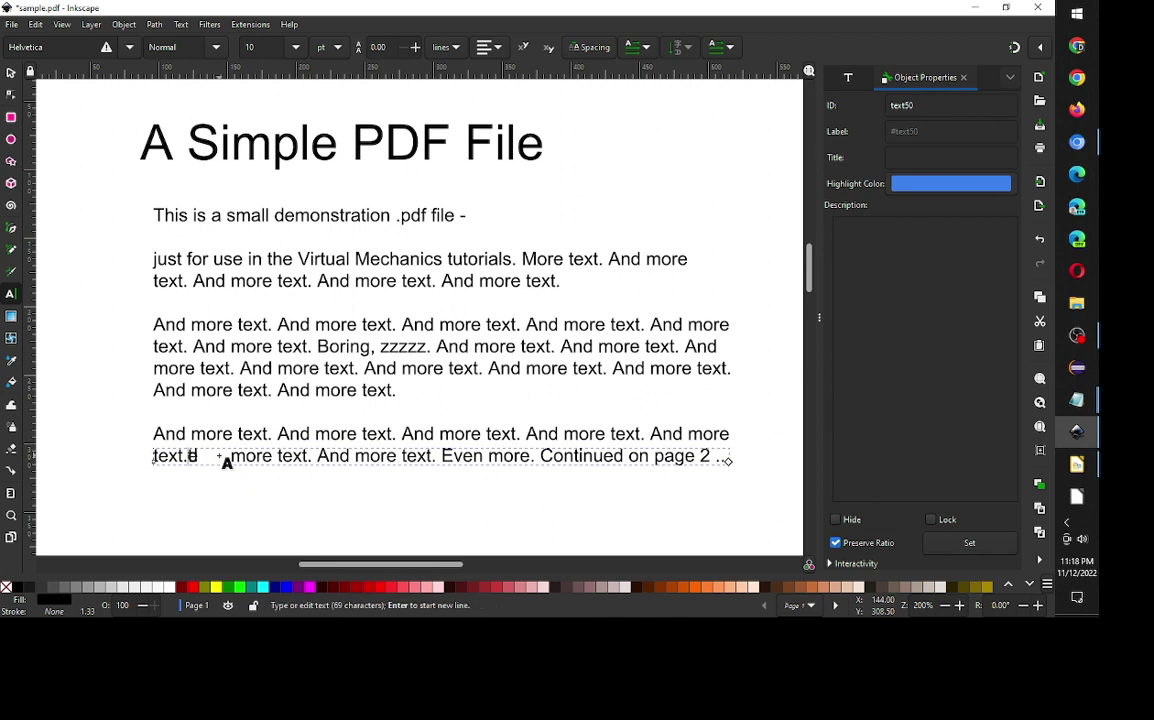
{"action": "key", "text": "BackSpace"}
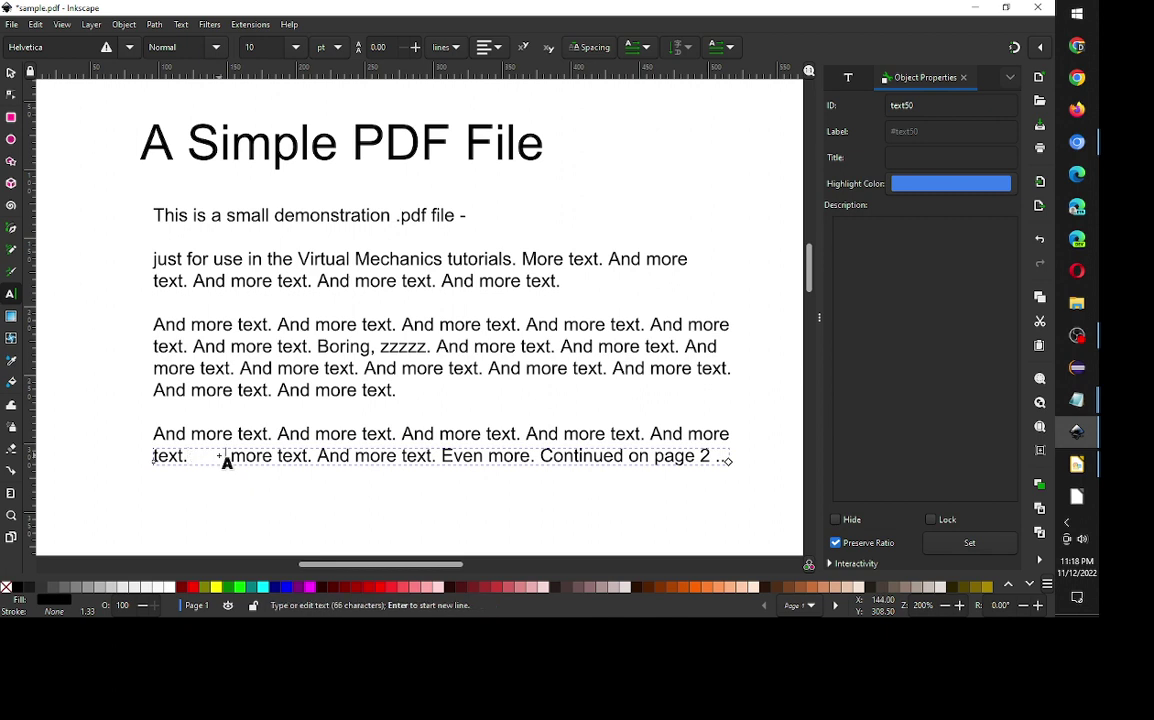
Copy the last paragraph's second line into a new flowed-text frame drawn below it.
{"action": "triple_click", "coordinate": [325, 452]}
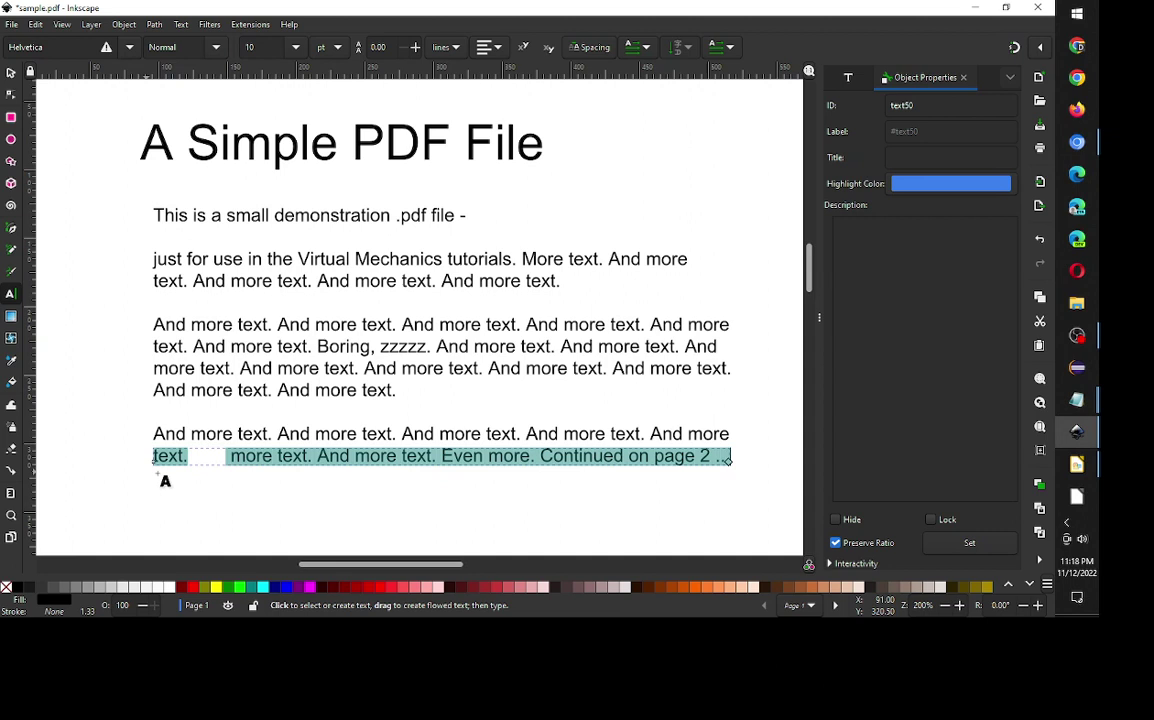
{"action": "left_click_drag", "start_coordinate": [147, 472], "coordinate": [743, 513]}
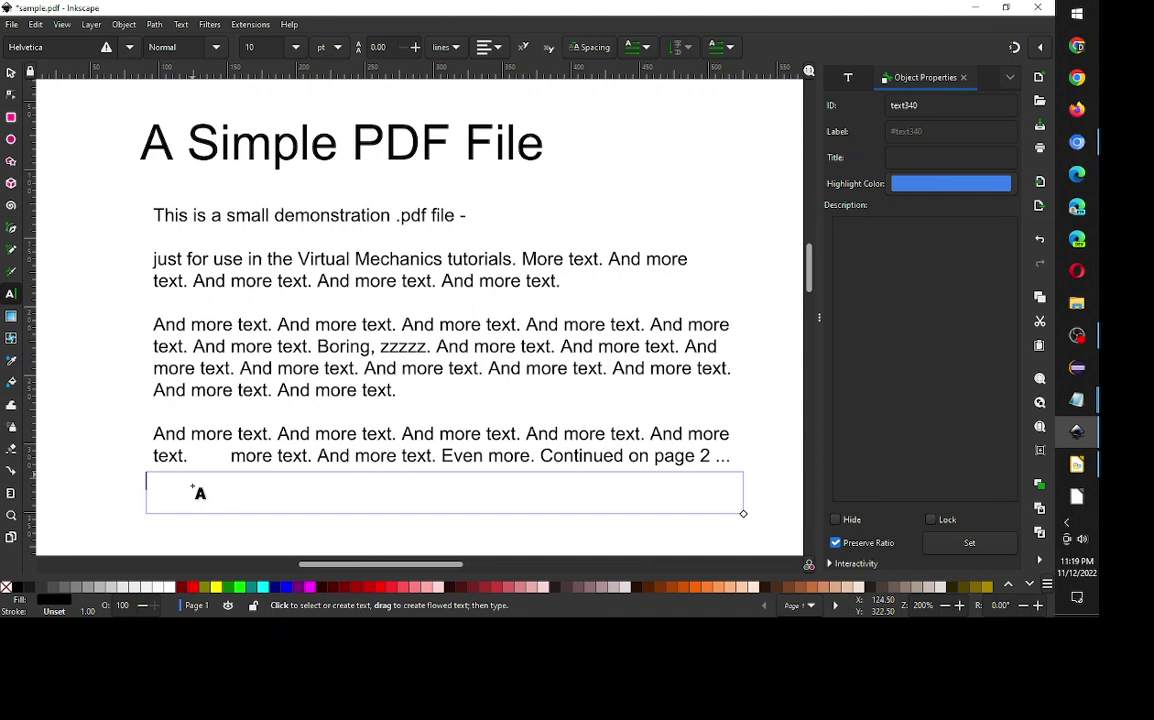
{"action": "key", "text": "ctrl+v"}
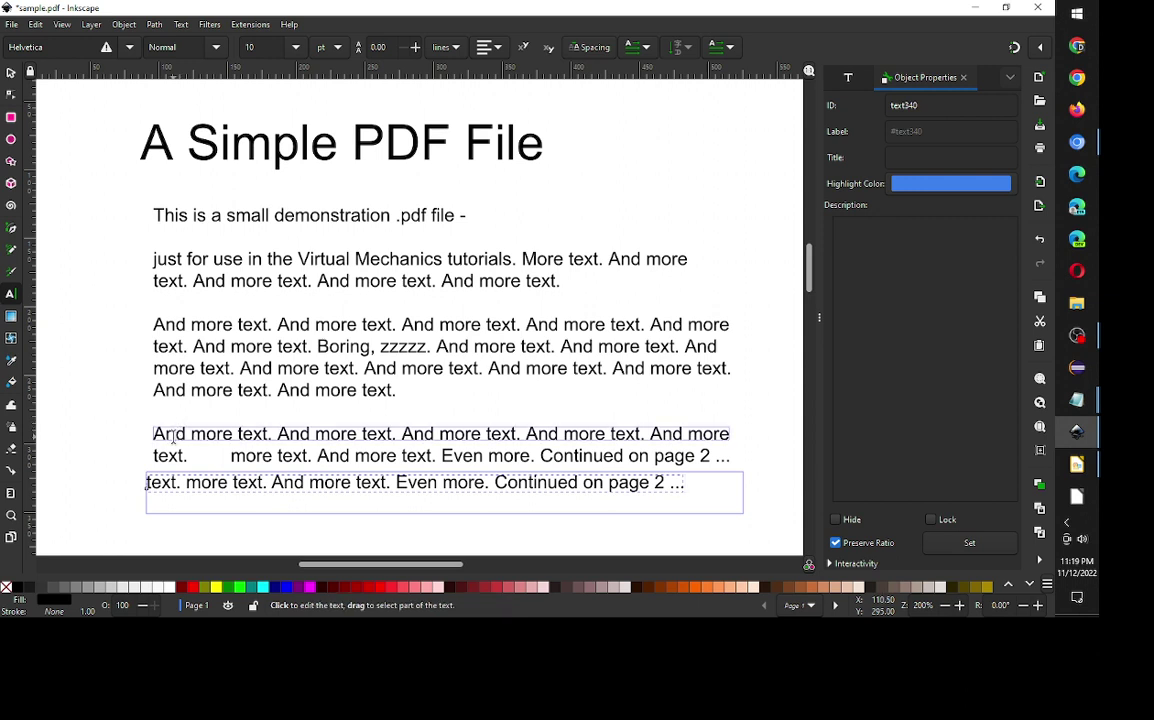
{"action": "left_click", "coordinate": [11, 362]}
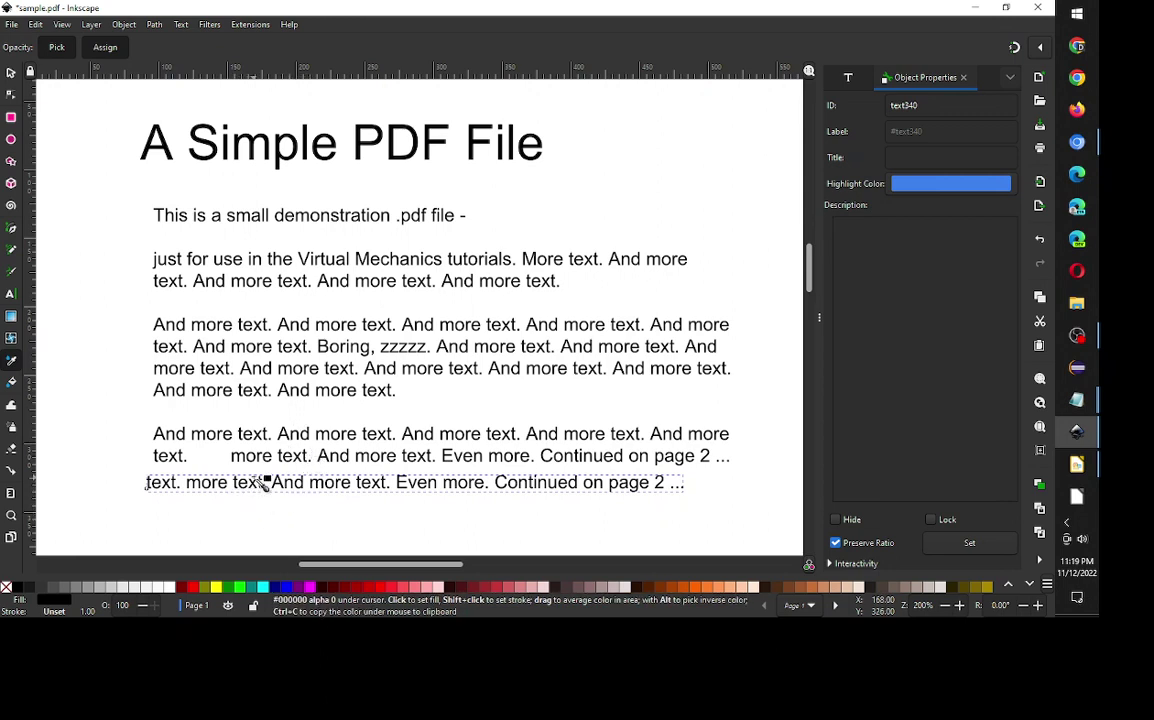
Delete the old gapped line and move the gap-free copy up into its place.
{"action": "left_click", "coordinate": [10, 74]}
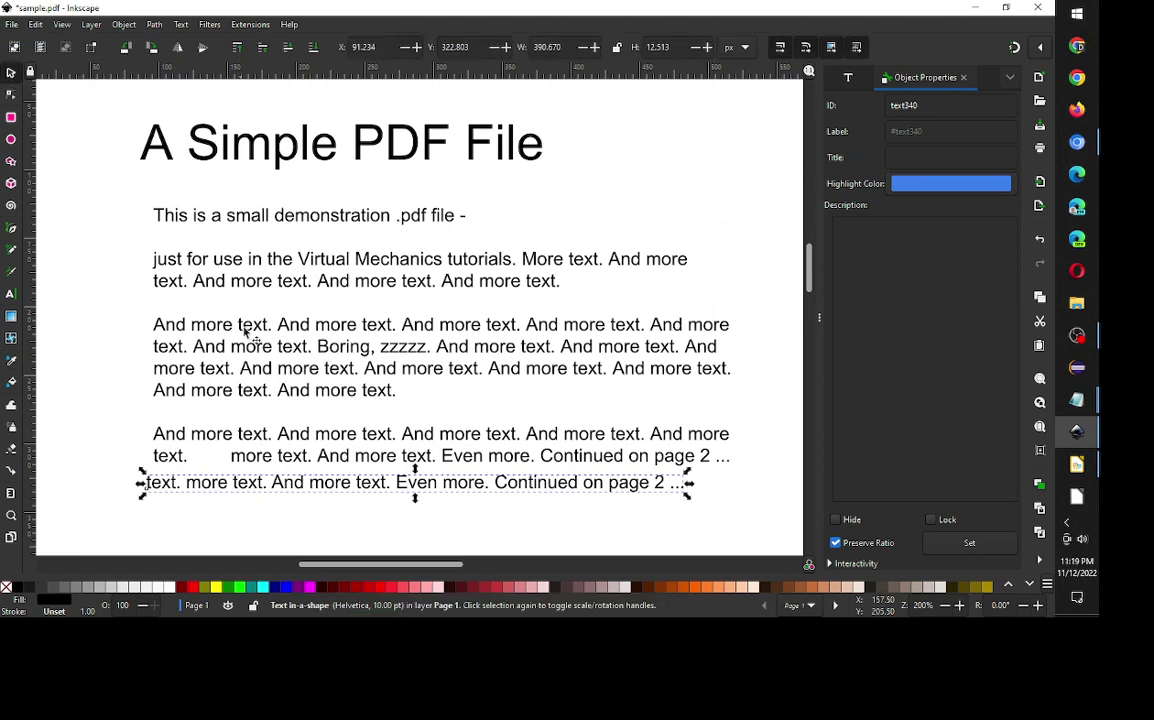
{"action": "left_click", "coordinate": [300, 459]}
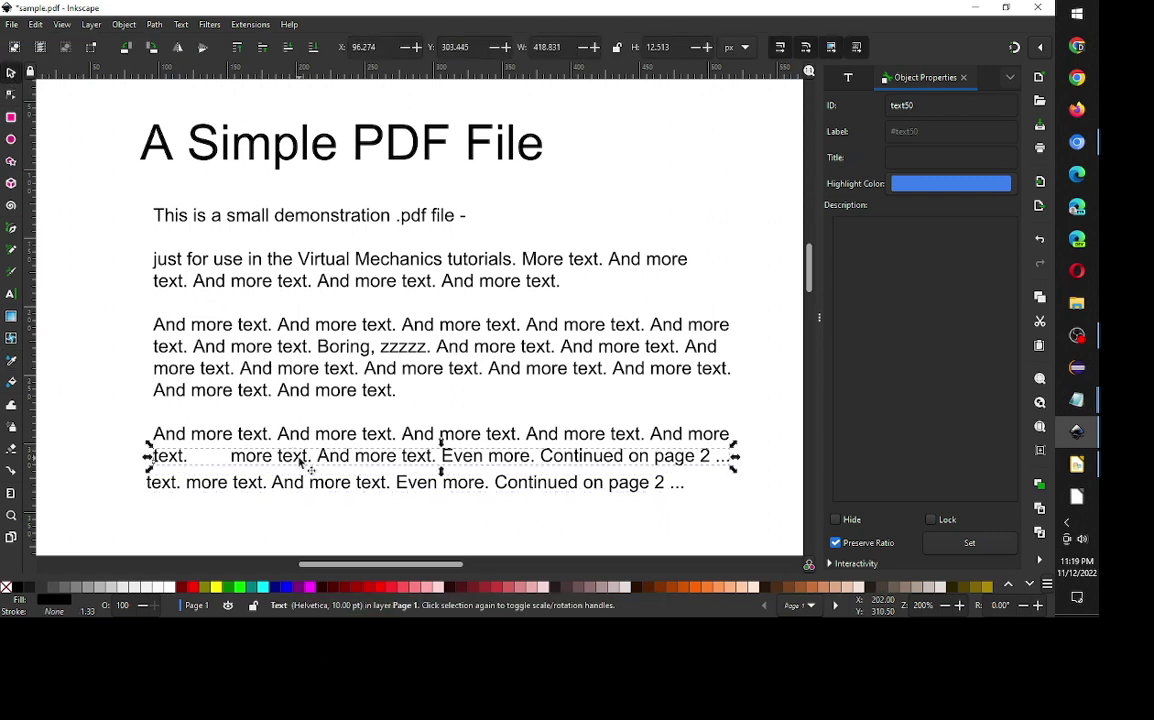
{"action": "key", "text": "Delete"}
{"action": "mouse_move", "coordinate": [322, 482]}
{"action": "left_mouse_down"}
{"action": "mouse_move", "coordinate": [337, 474]}
{"action": "mouse_move", "coordinate": [326, 461]}
{"action": "left_mouse_up"}
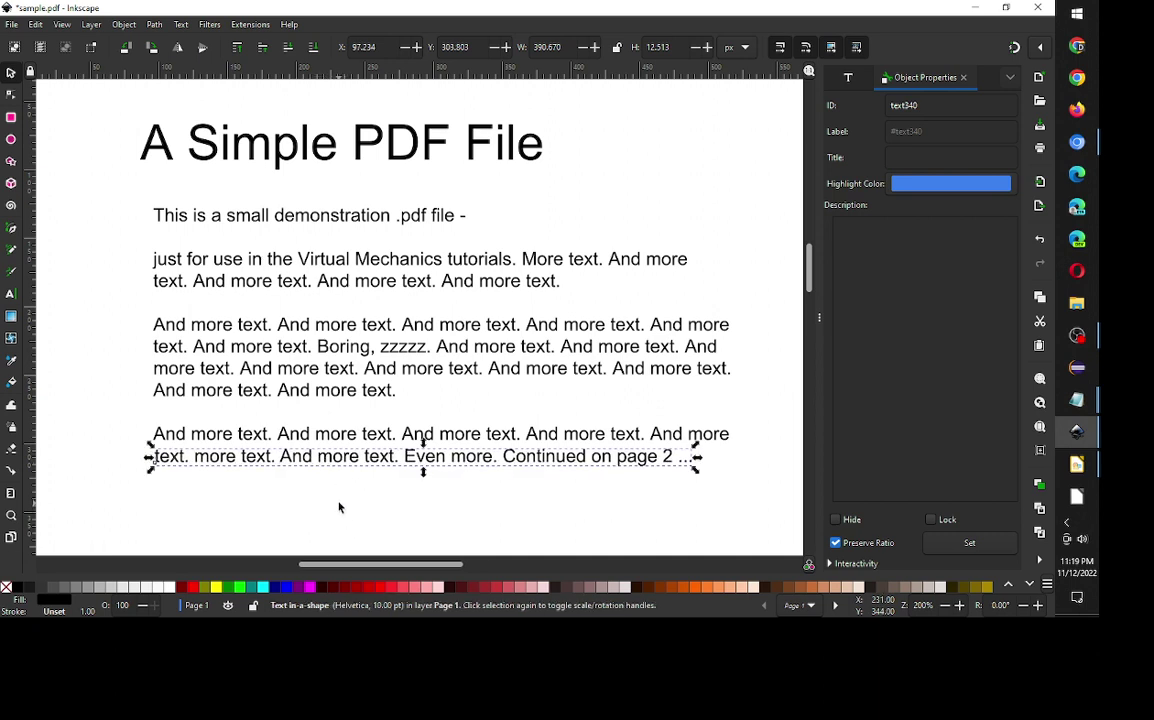
{"action": "left_click", "coordinate": [340, 506]}
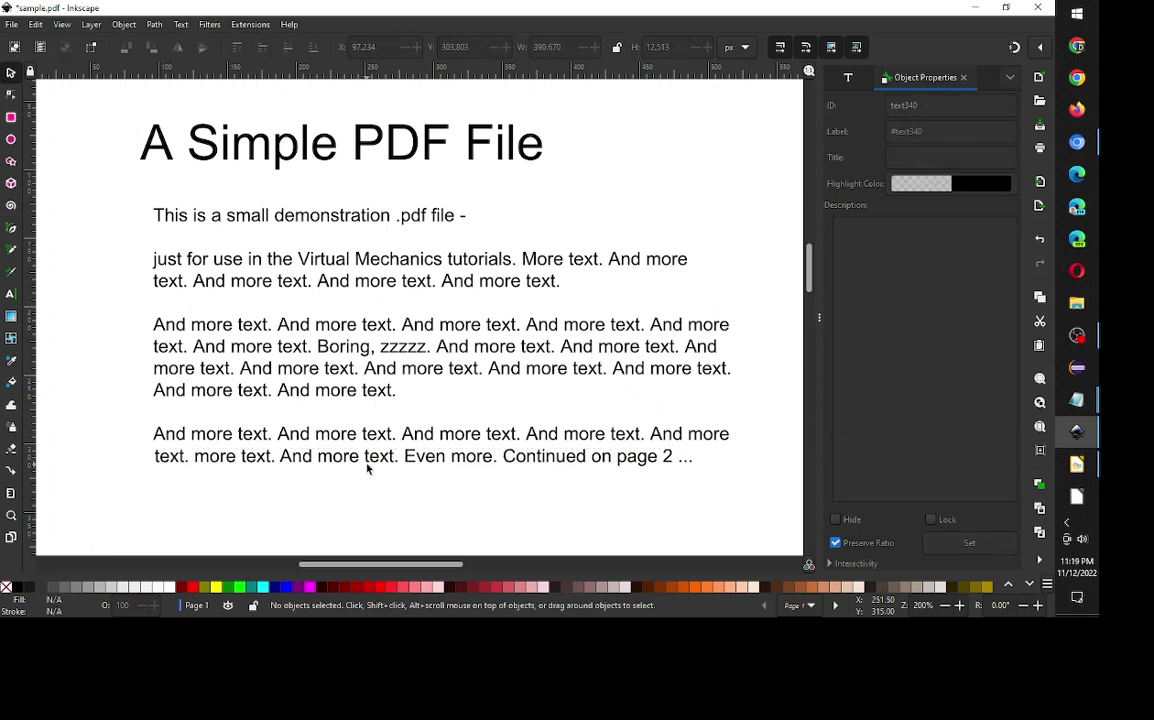
{"action": "left_click", "coordinate": [10, 26]}
{"action": "left_click", "coordinate": [44, 147]}
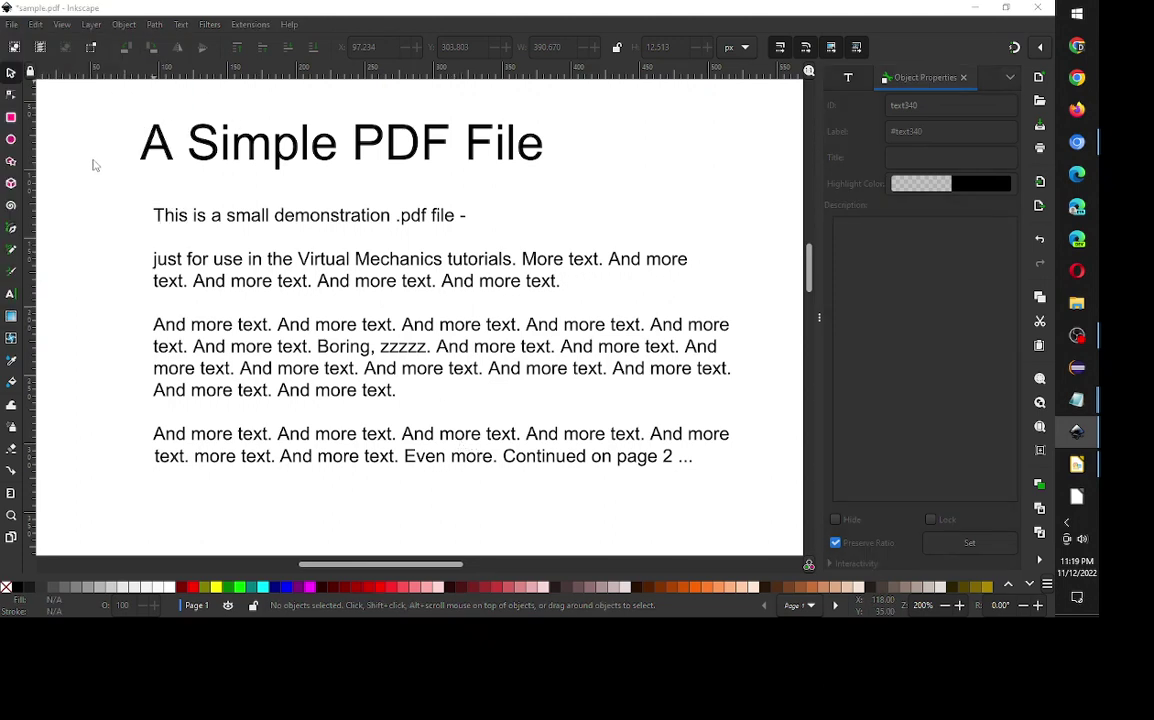
Cancel the Save As dialog, keeping Inkscape SVG, and bring LibreOffice Draw to the front.
{"action": "left_click", "coordinate": [214, 288]}
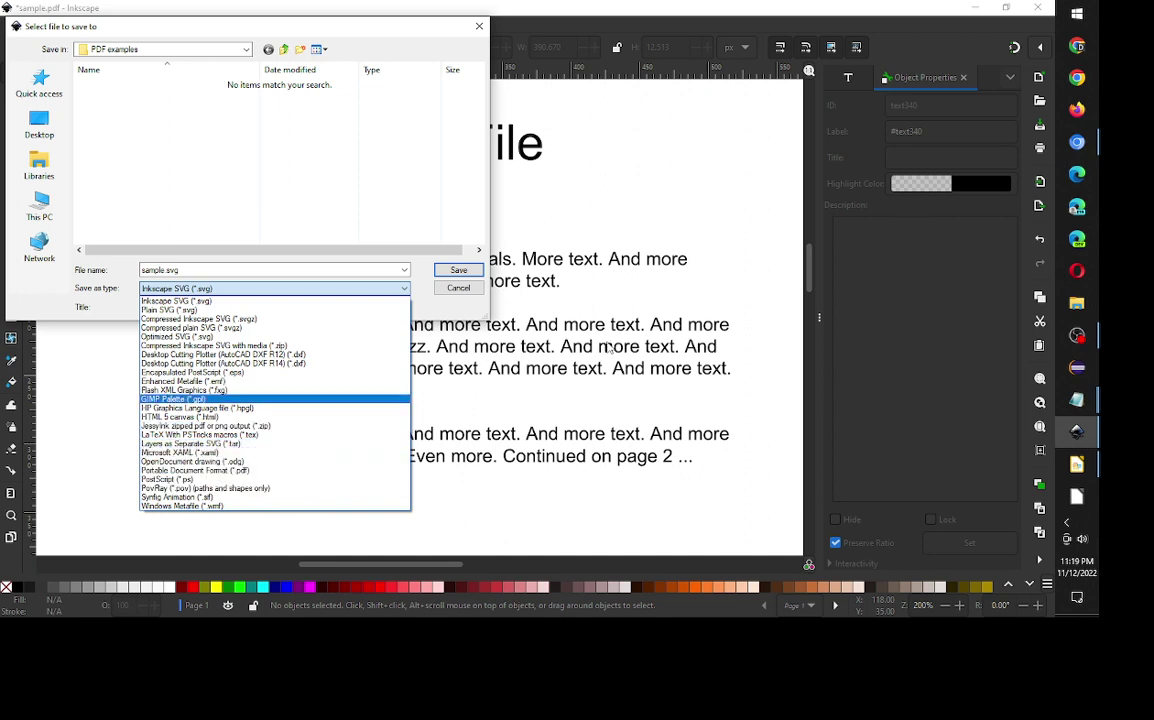
{"action": "left_click", "coordinate": [547, 307]}
{"action": "left_click", "coordinate": [477, 28]}
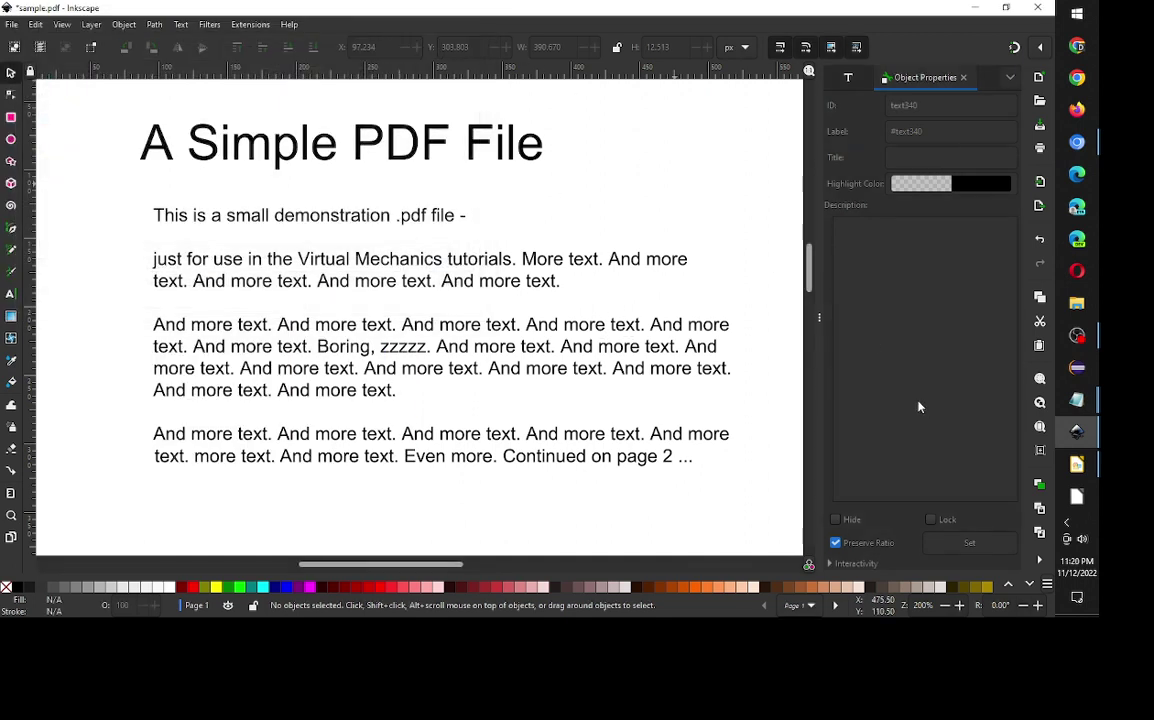
{"action": "left_click", "coordinate": [1088, 465]}
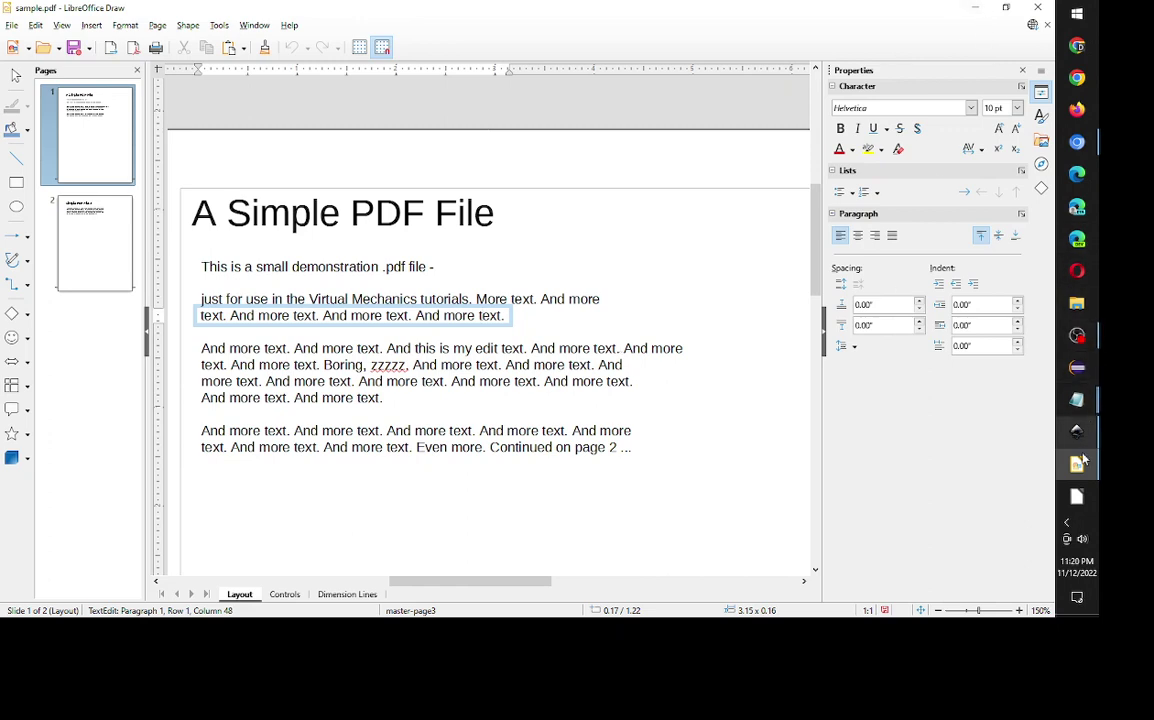
After reviewing the Draw page's 'this is my edit text' line, switch back to Inkscape.
{"action": "left_click", "coordinate": [1080, 460]}
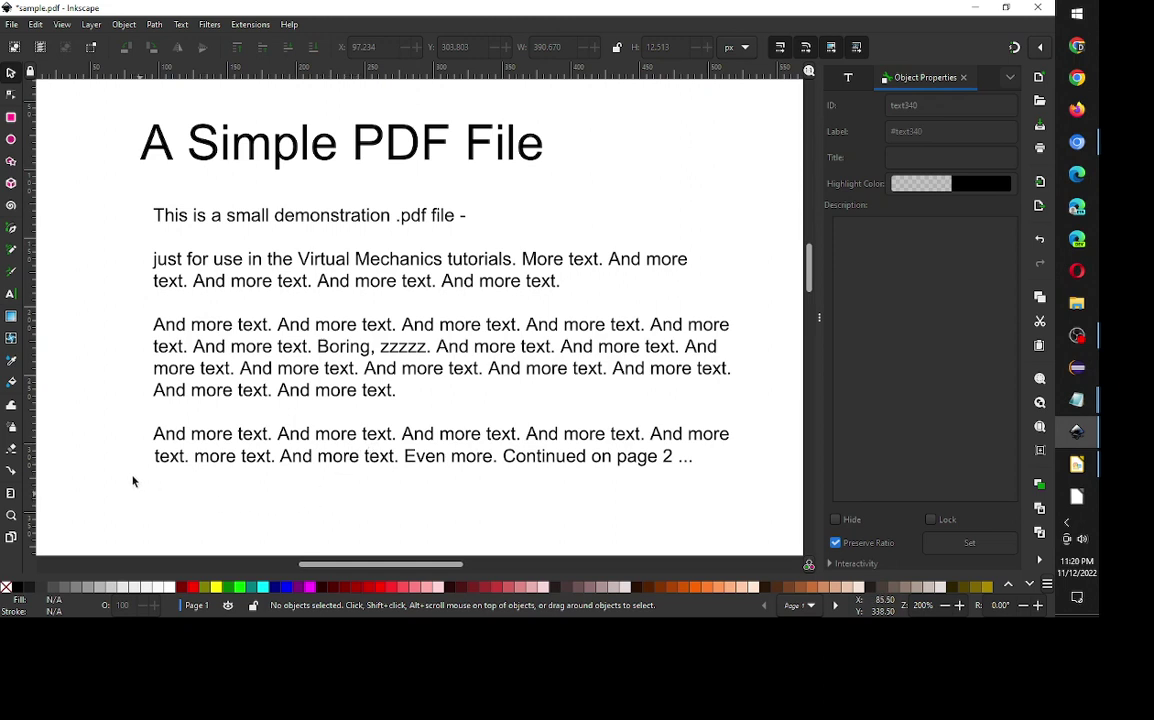
{"action": "left_click", "coordinate": [12, 296]}
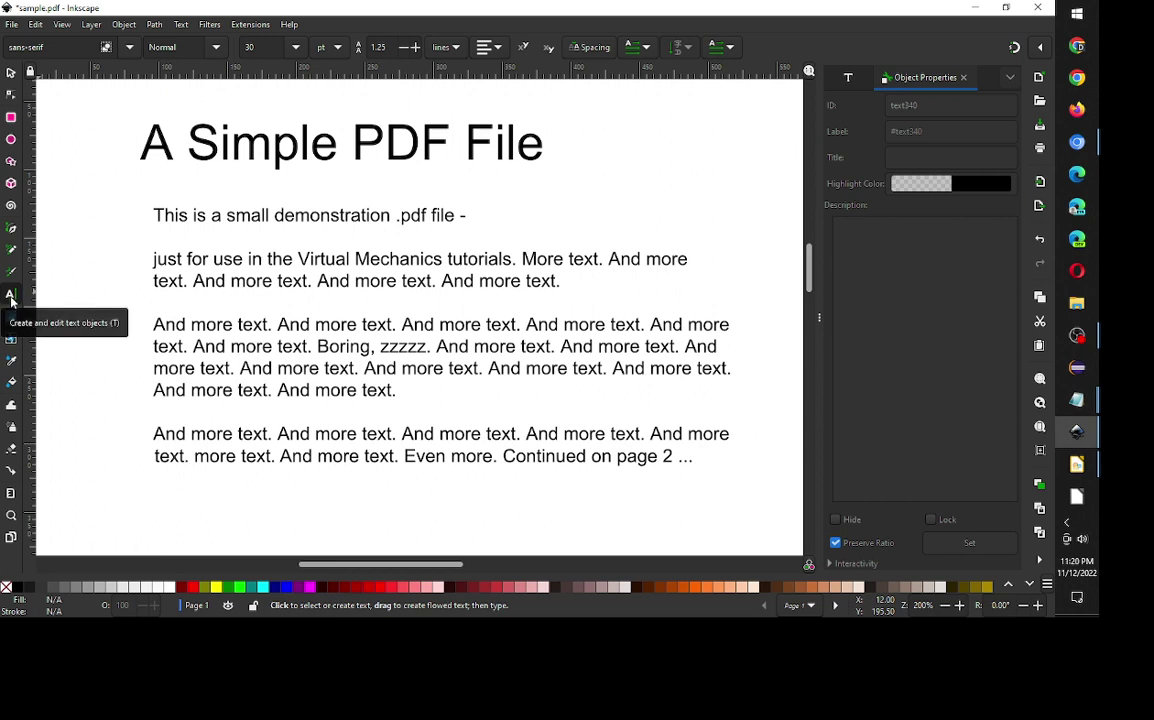
{"action": "left_click_drag", "start_coordinate": [150, 468], "coordinate": [734, 510]}
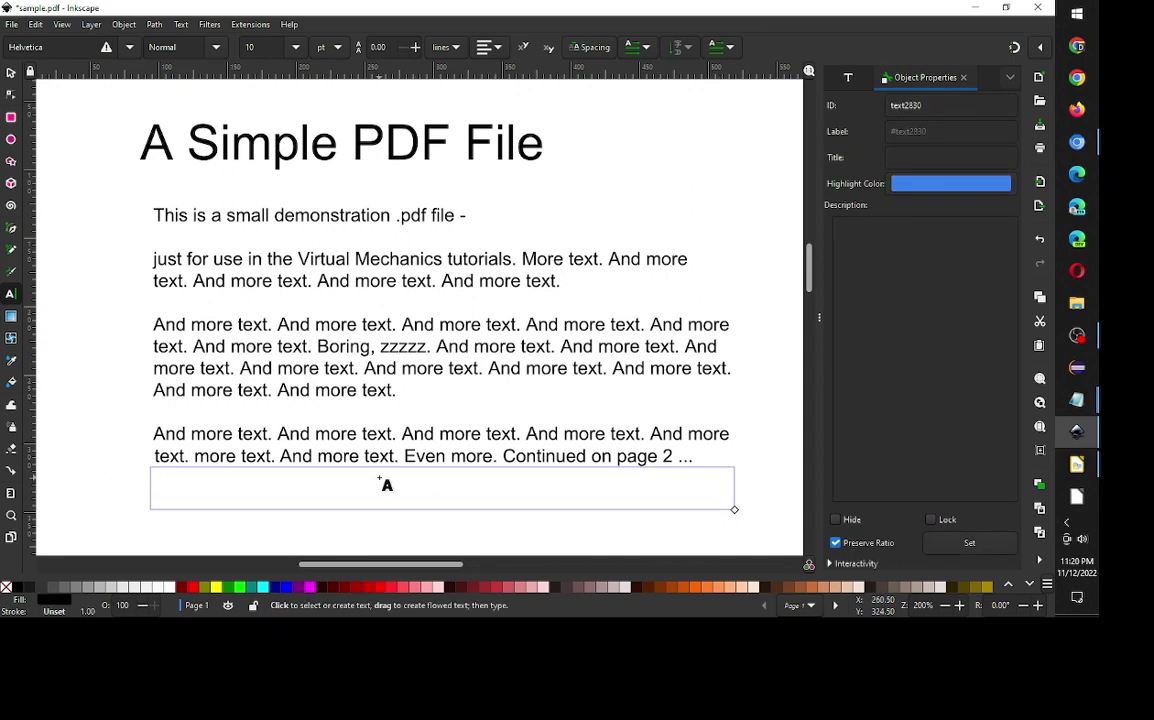
{"action": "left_click", "coordinate": [306, 437]}
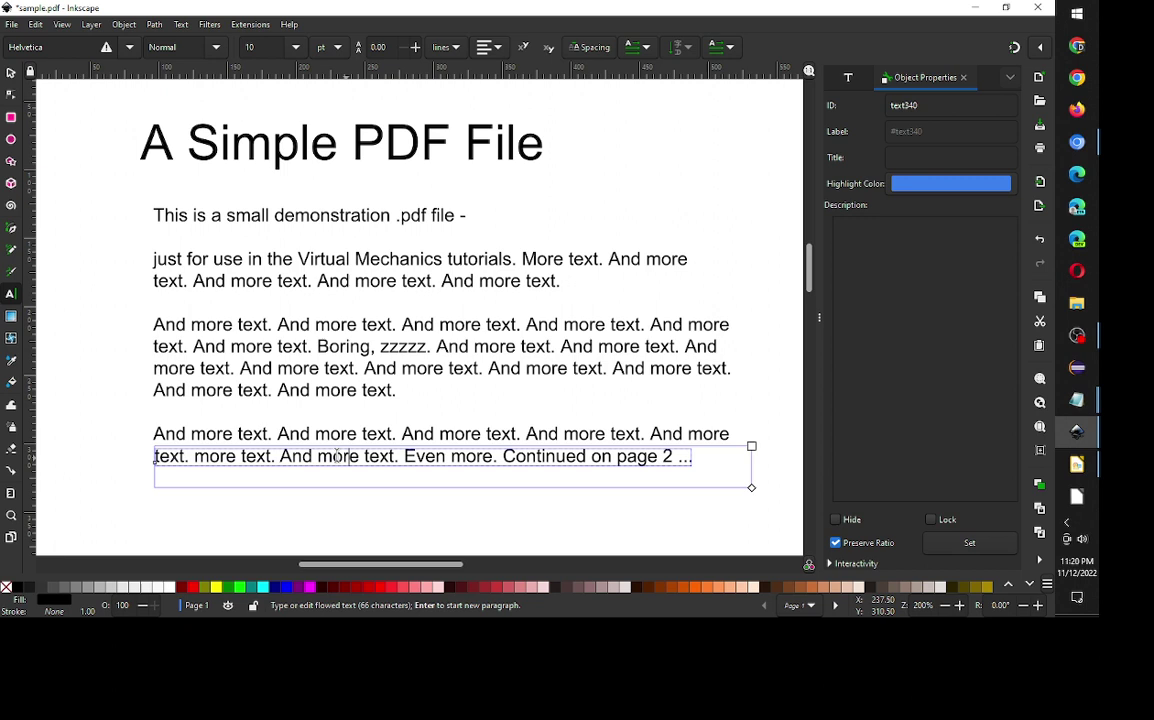
{"action": "left_click", "coordinate": [11, 72]}
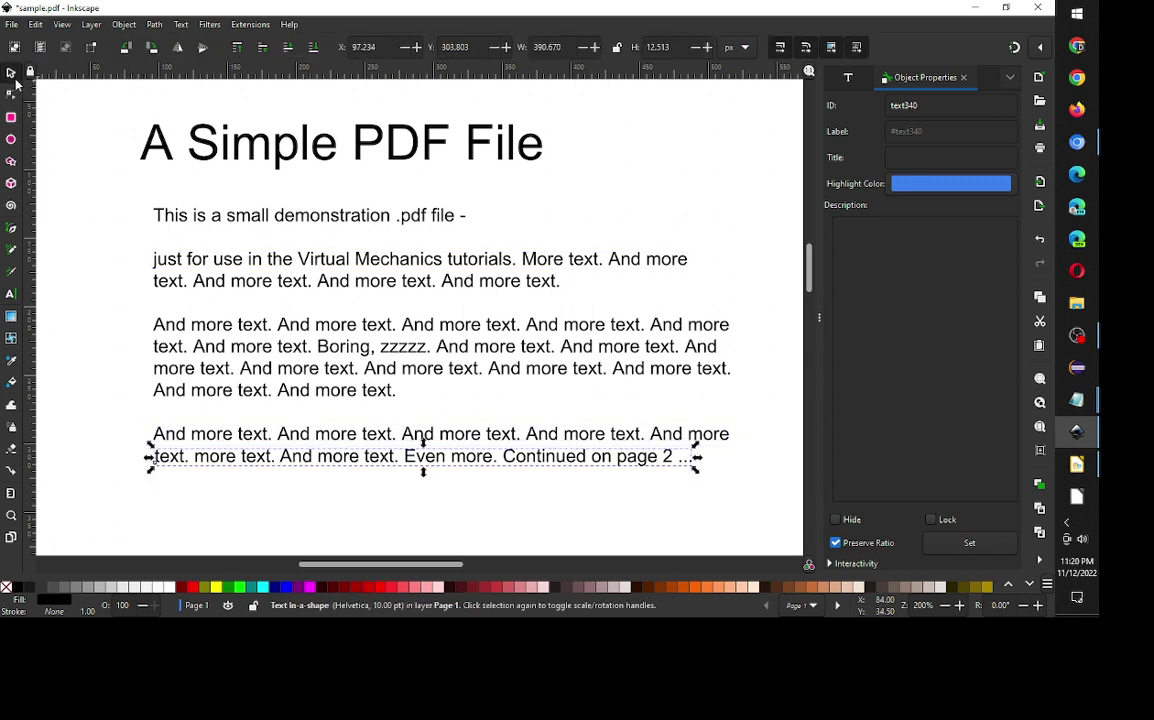
{"action": "left_click", "coordinate": [255, 462]}
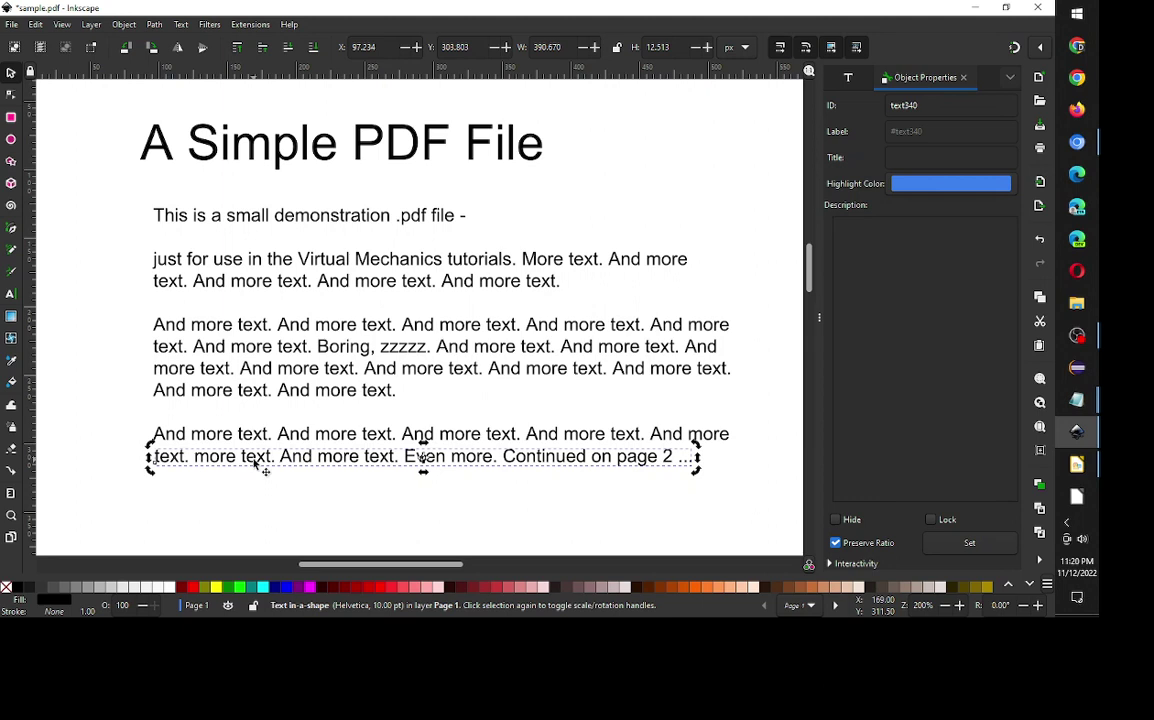
{"action": "key", "text": "Delete"}
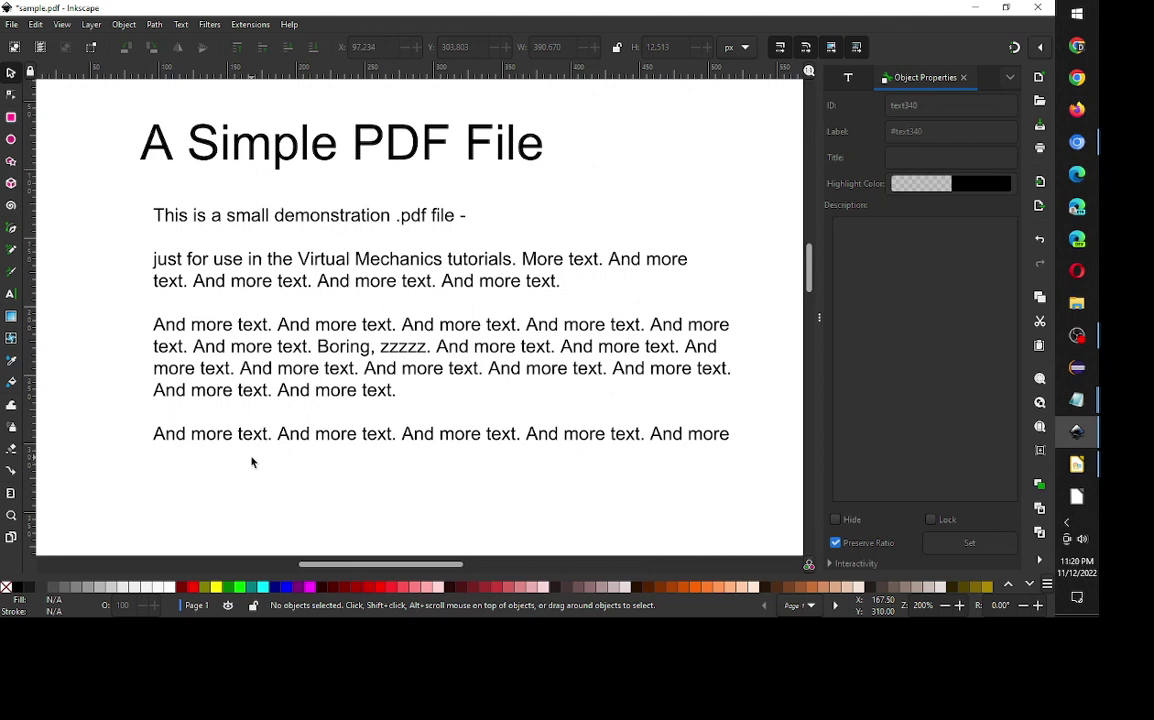
{"action": "key", "text": "ctrl+z"}
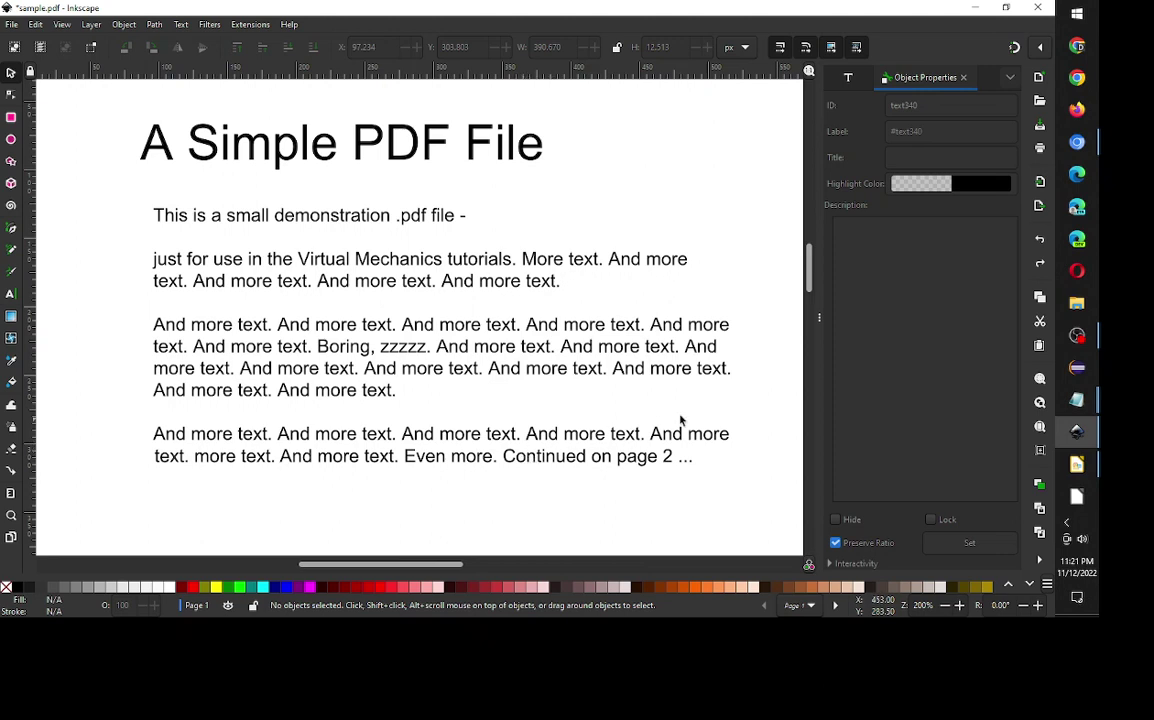
{"action": "mouse_move", "coordinate": [1083, 340]}
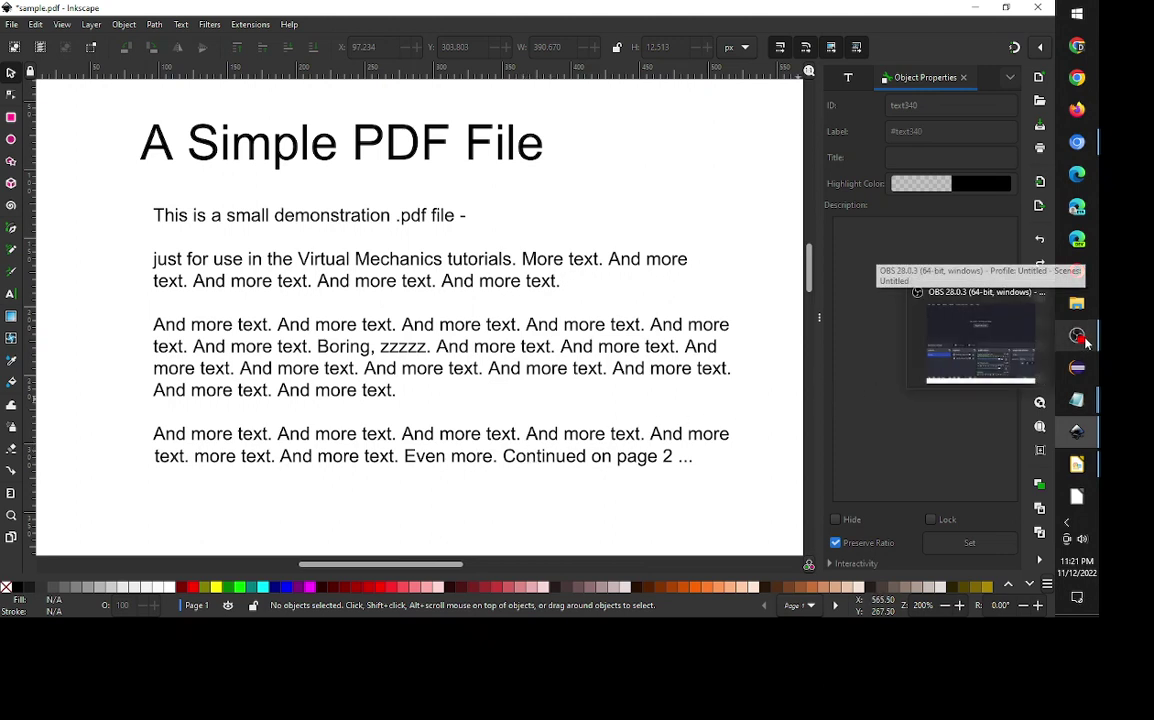
{"action": "left_click", "coordinate": [1085, 342]}
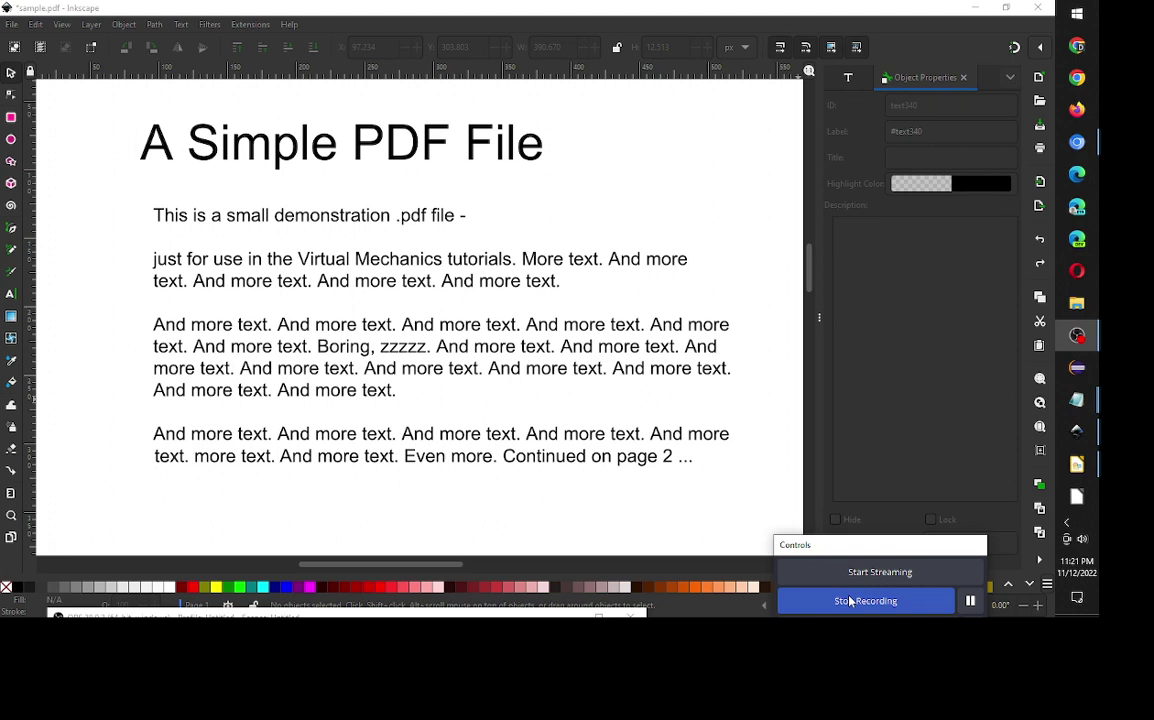